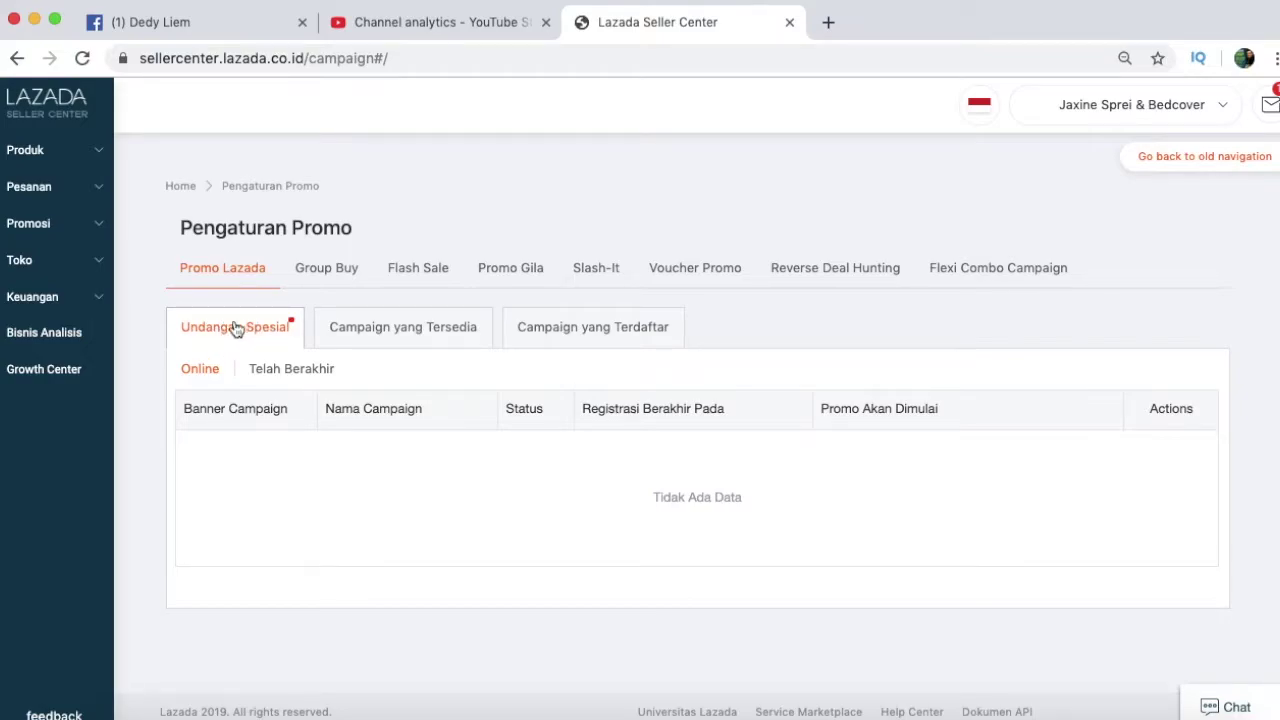
# Step: Review the available and registered Lazada promo campaigns, returning to the available ones
pyautogui.click(364, 338)
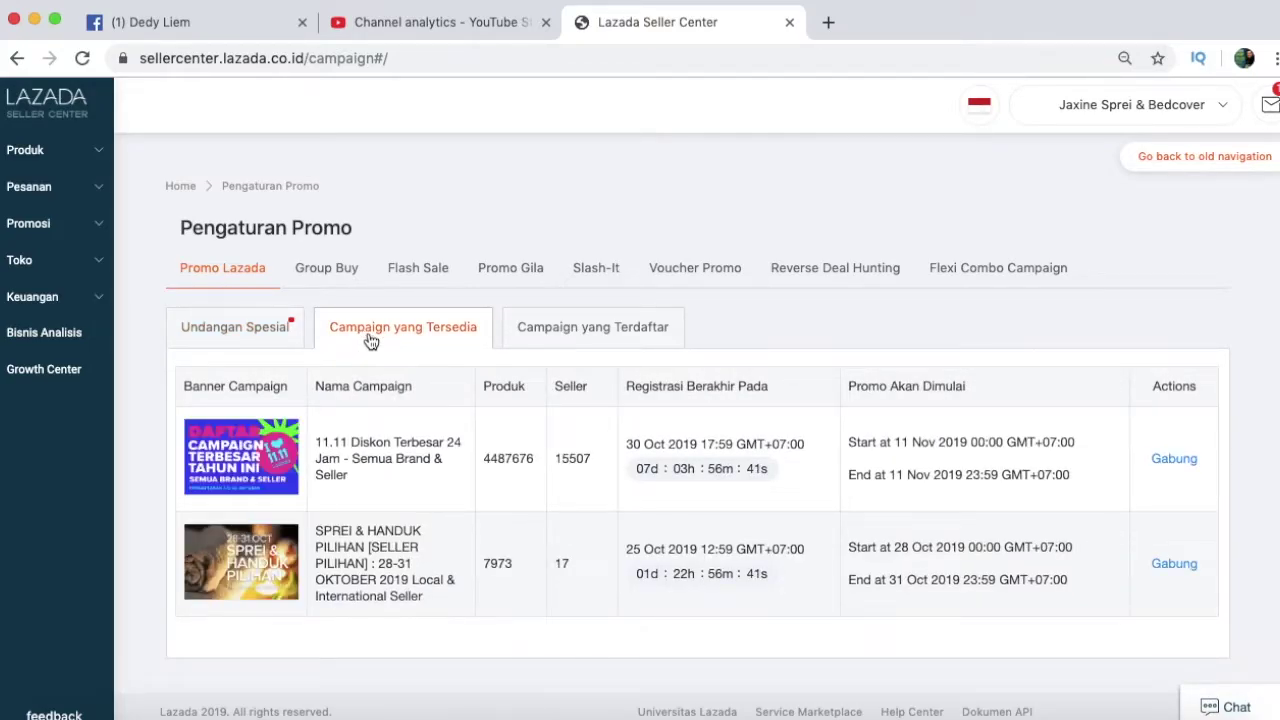
pyautogui.click(580, 334)
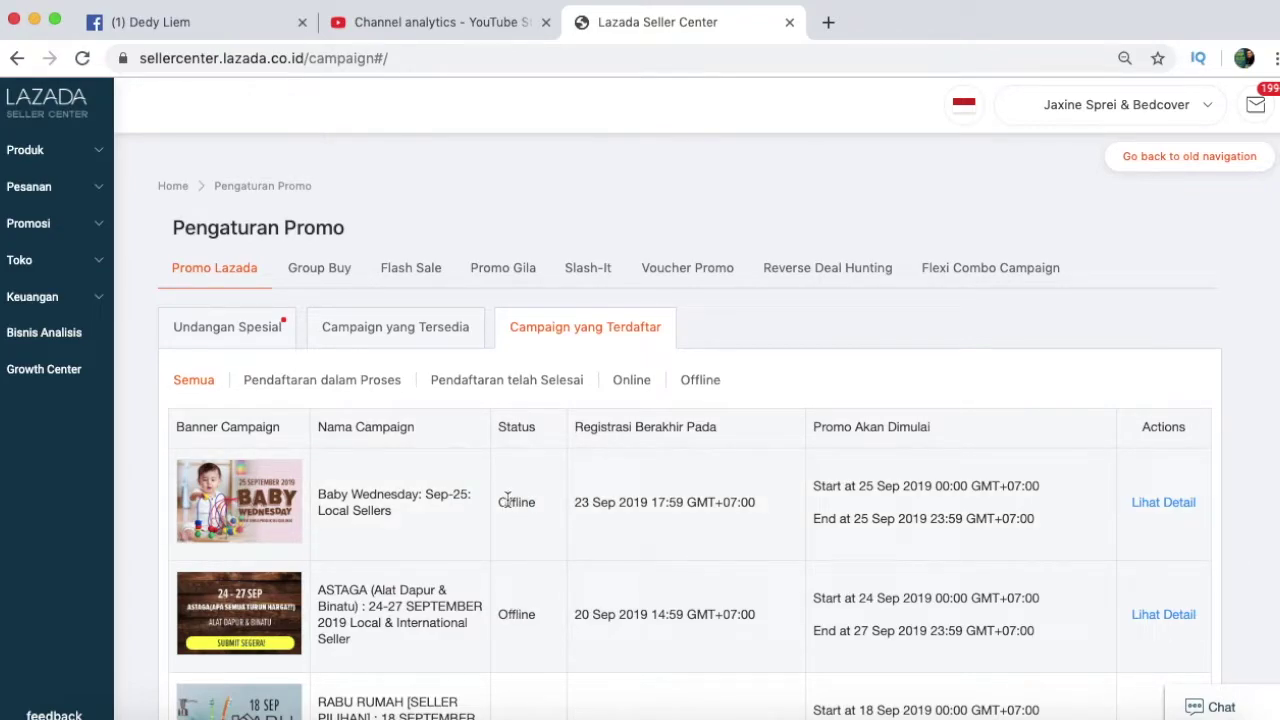
pyautogui.click(368, 336)
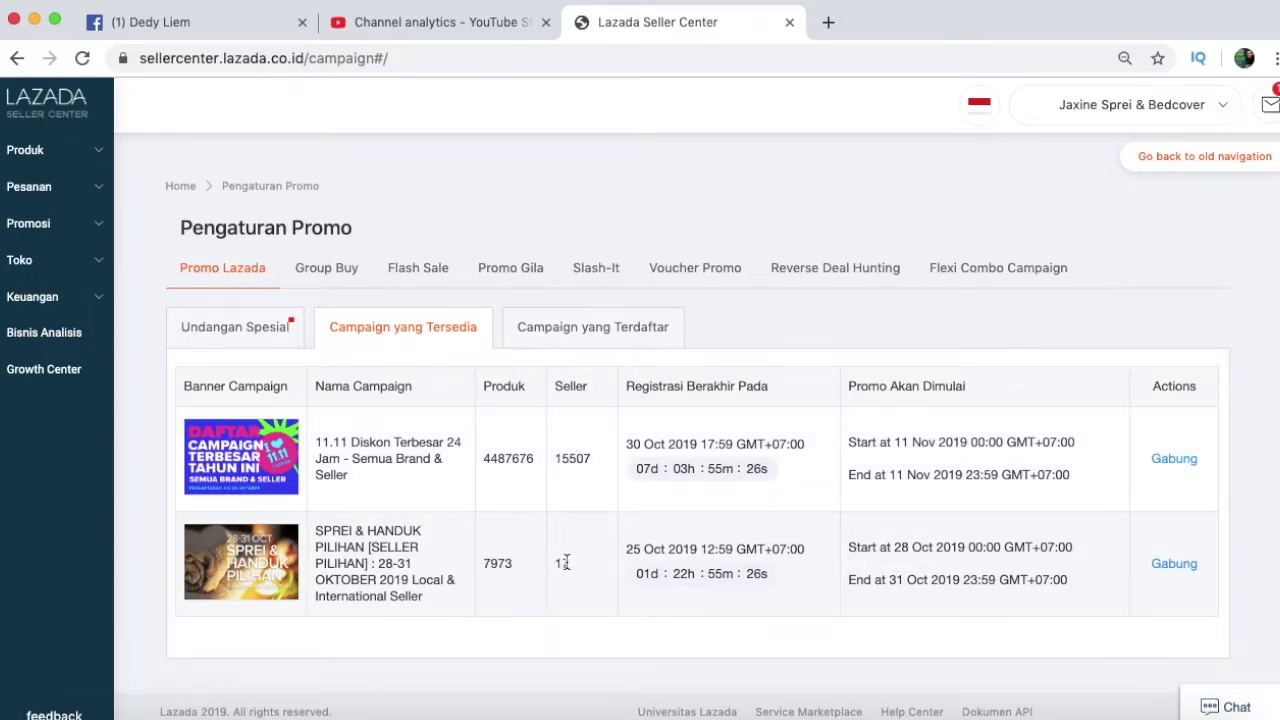
# Step: Examine the seller count and the start and end times of the available campaigns
pyautogui.moveTo(552, 562); pyautogui.dragTo(582, 570)
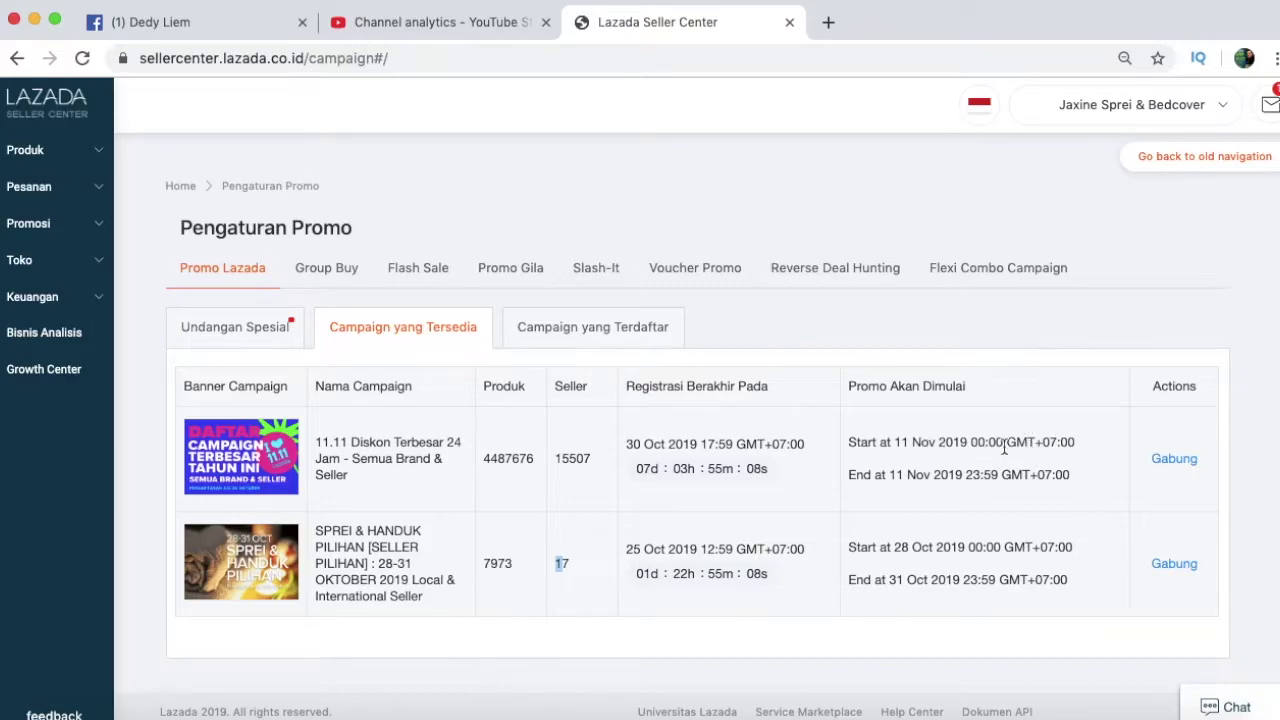
pyautogui.moveTo(970, 444); pyautogui.dragTo(1000, 477)
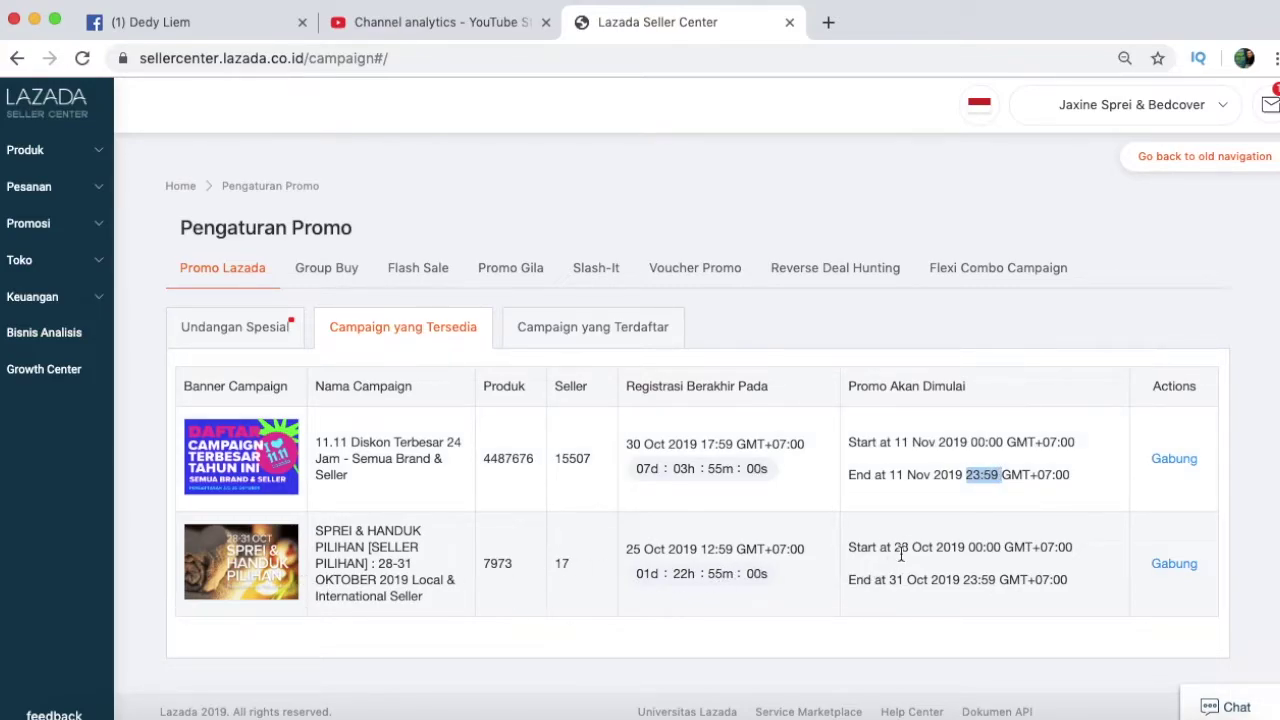
pyautogui.moveTo(897, 547); pyautogui.dragTo(1001, 552)
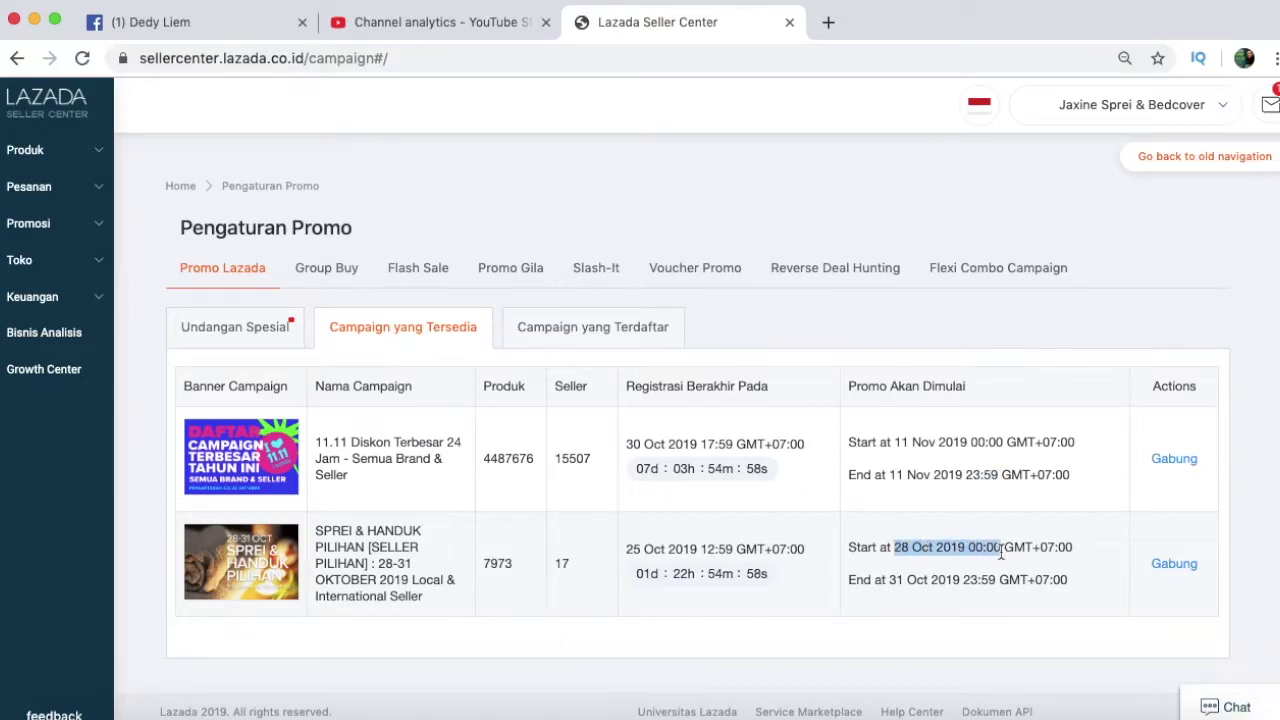
pyautogui.moveTo(887, 582); pyautogui.dragTo(997, 580)
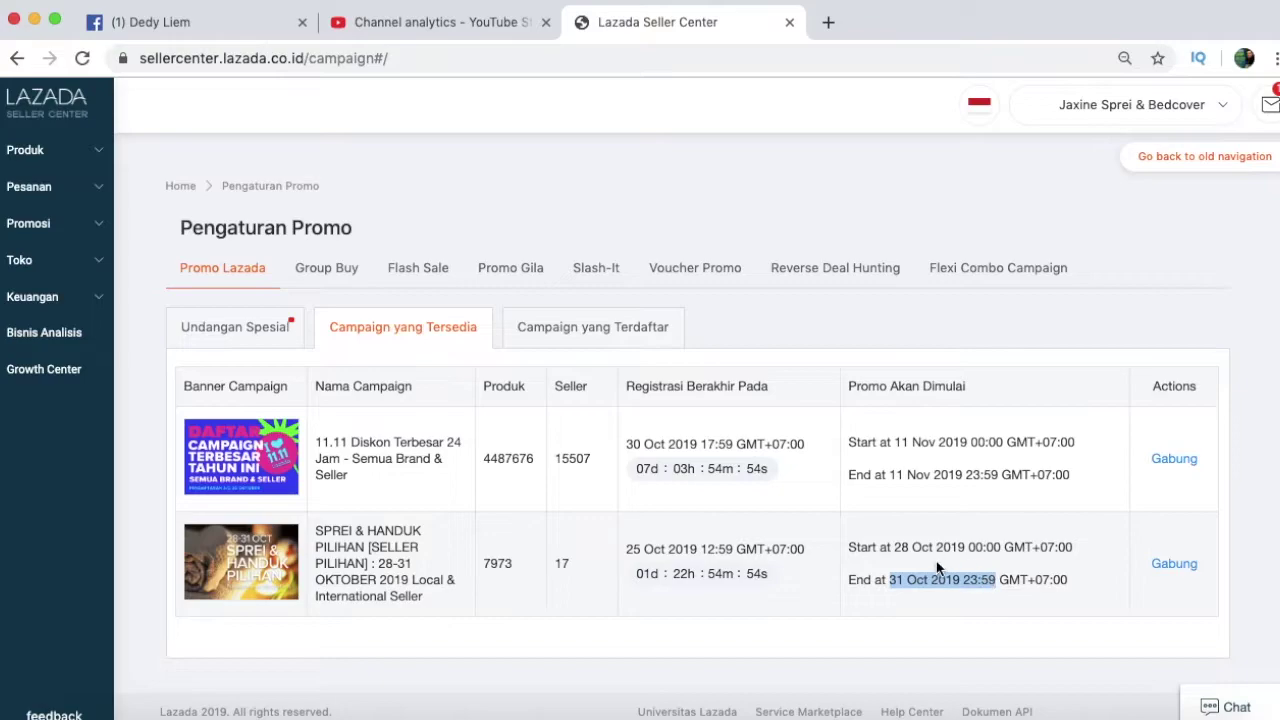
pyautogui.click(767, 596)
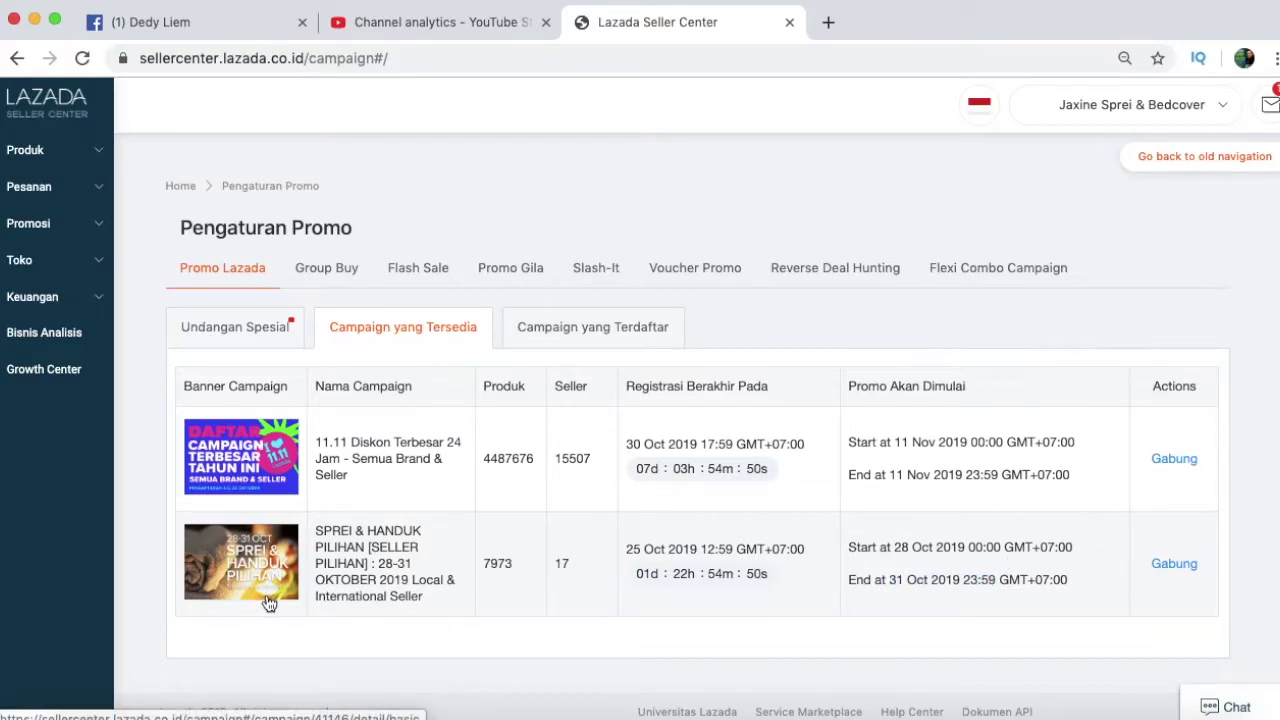
# Step: Open the SPREI & HANDUK PILIHAN campaign for 28-31 October, read its participation criteria and start joining it
pyautogui.click(1178, 565)
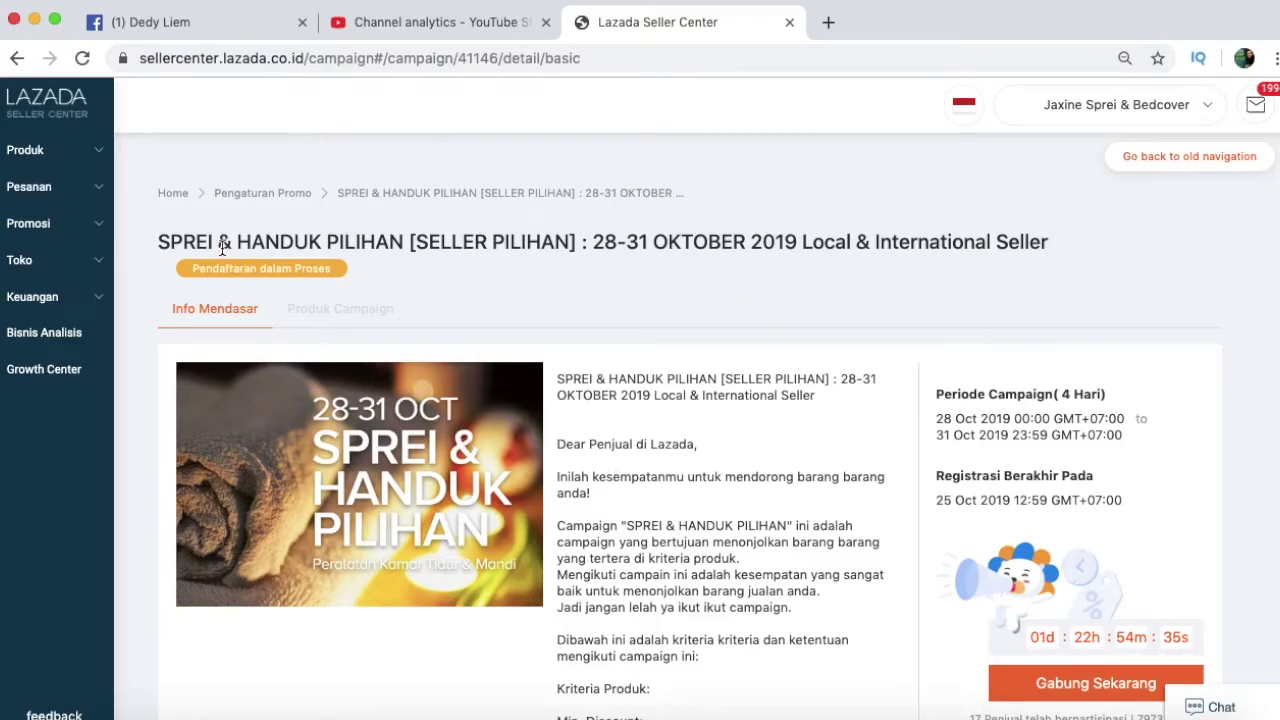
pyautogui.scroll(-1, 530, 253)
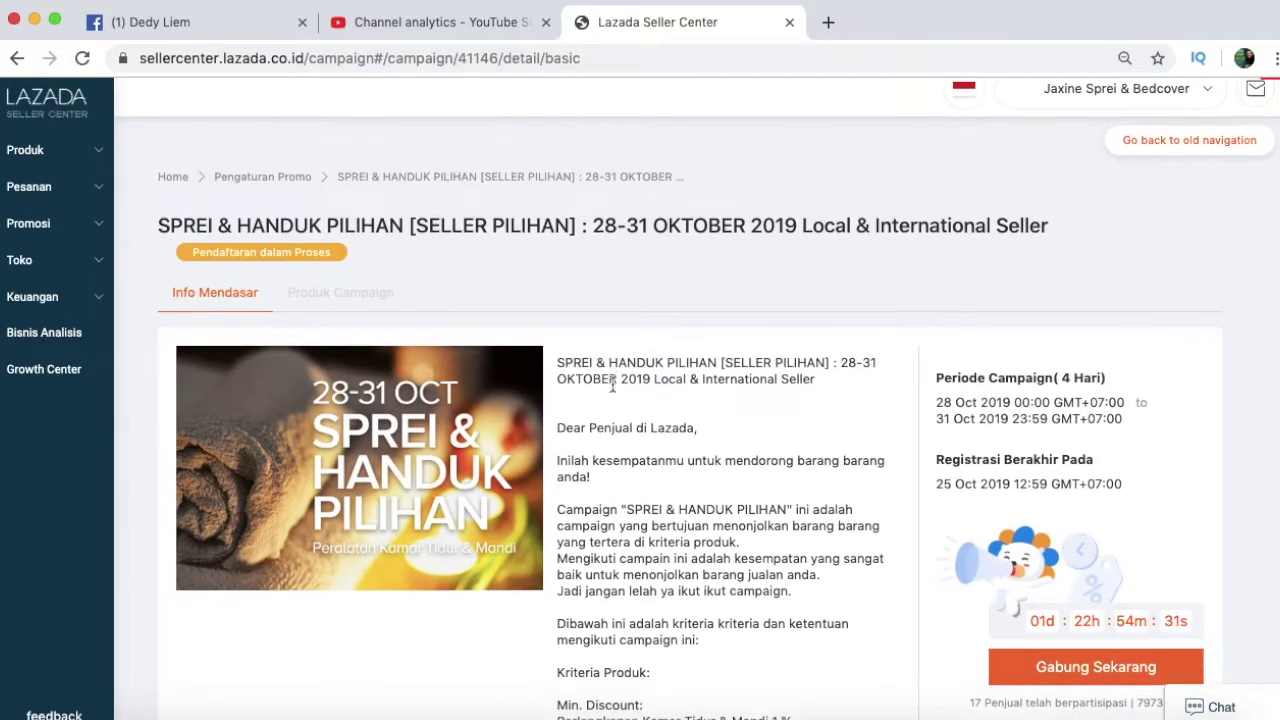
pyautogui.scroll(-1, 658, 370)
pyautogui.scroll(-3, 661, 398)
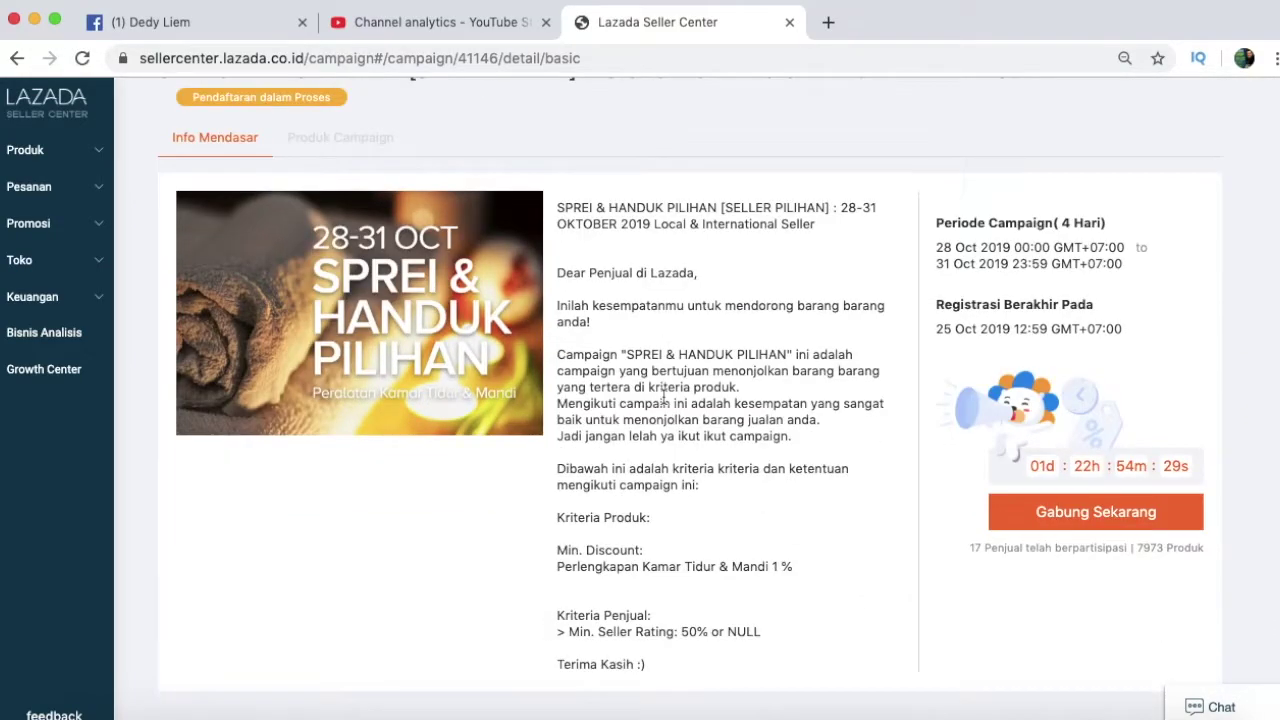
pyautogui.scroll(-1, 663, 397)
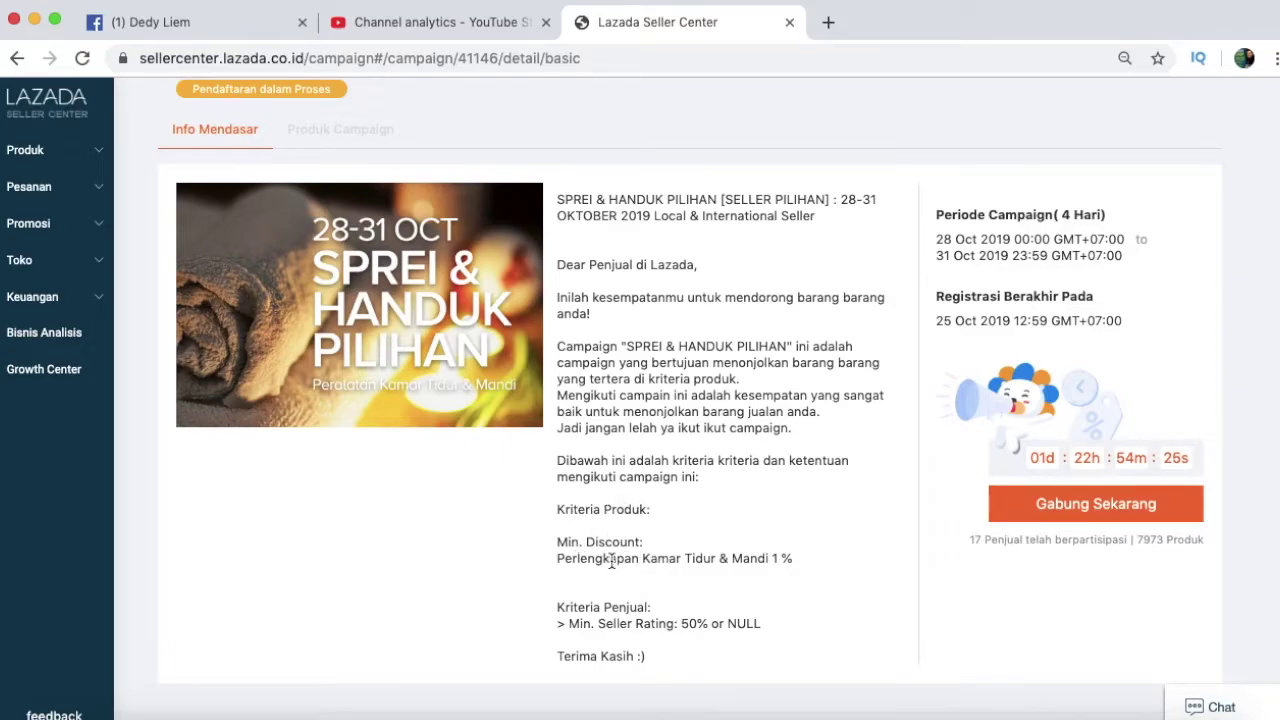
pyautogui.moveTo(770, 558); pyautogui.dragTo(810, 562)
pyautogui.click(1096, 510)
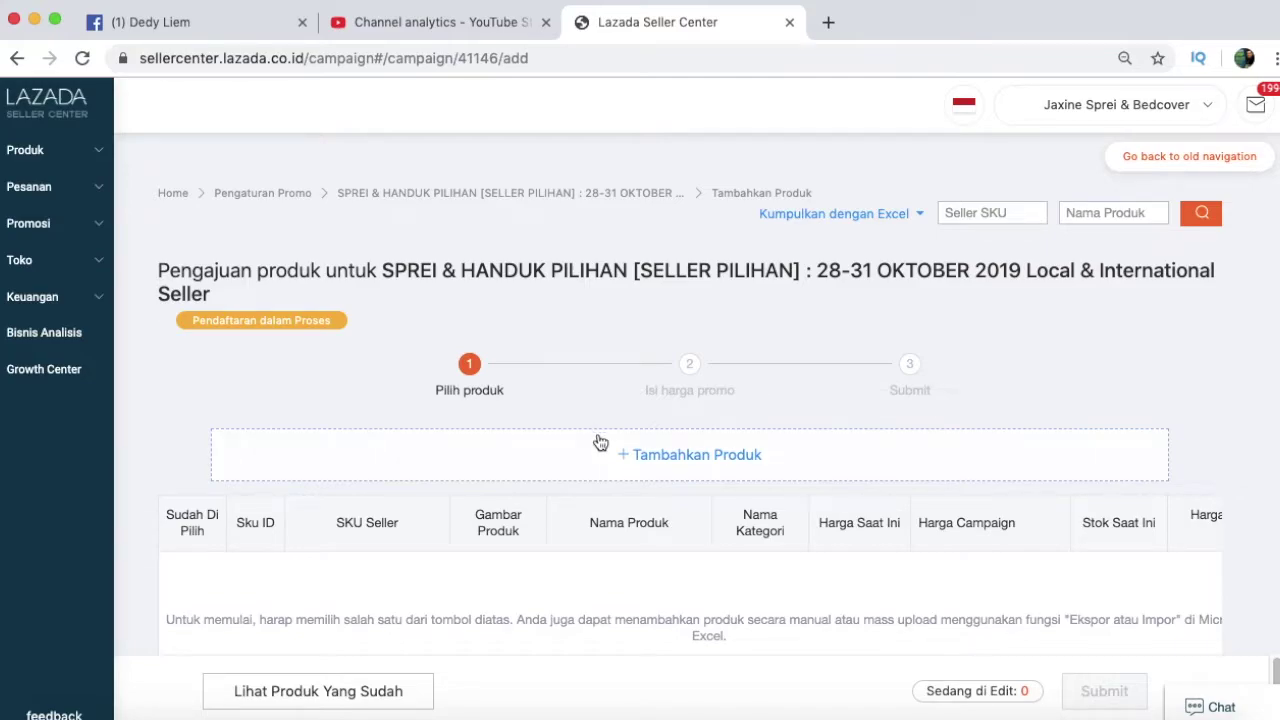
# Step: Start adding products to the campaign manually and browse the selectable products and their variants
pyautogui.click(697, 458)
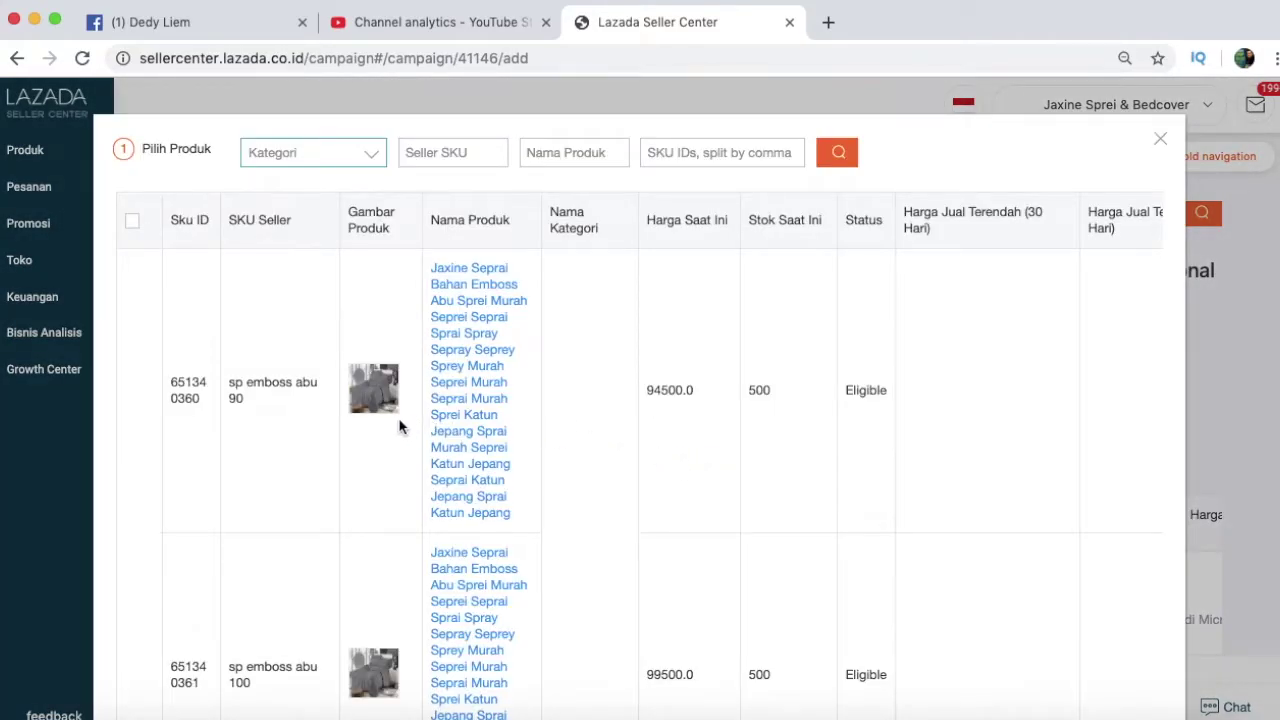
pyautogui.scroll(-3, 391, 432)
pyautogui.scroll(-15, 391, 432)
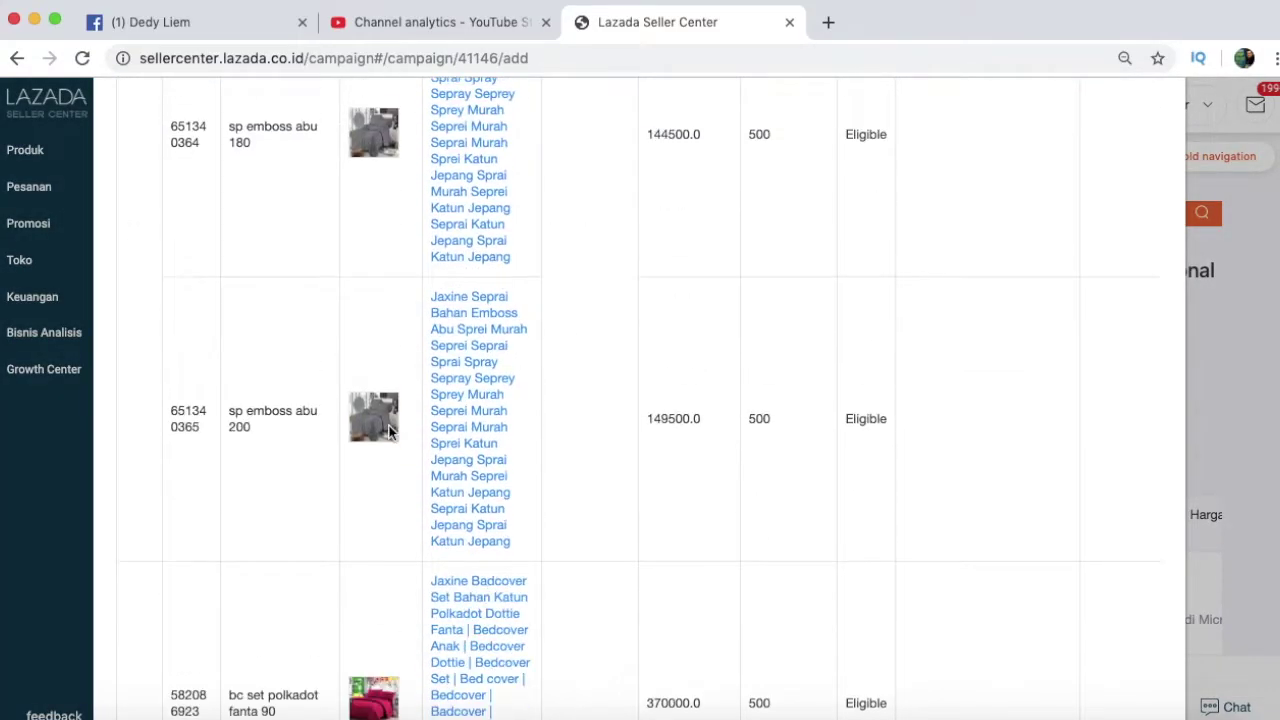
pyautogui.scroll(-20, 391, 434)
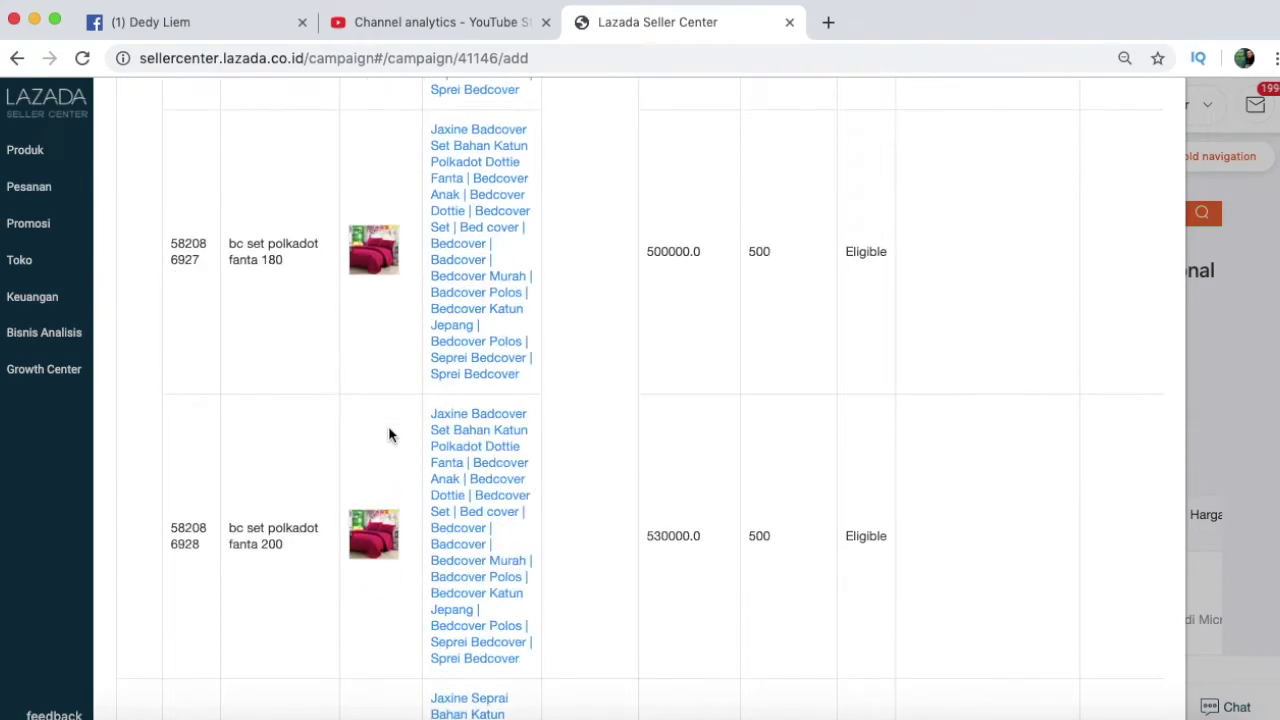
pyautogui.scroll(10, 390, 434)
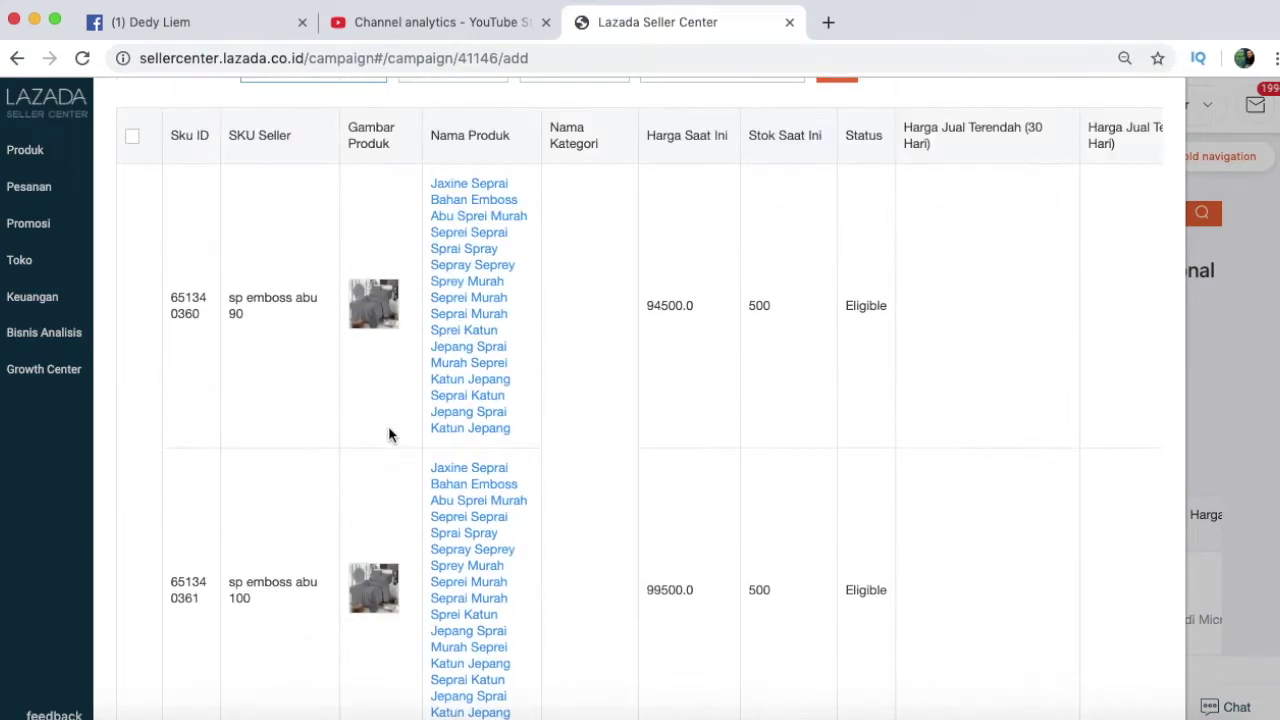
pyautogui.scroll(-8, 309, 434)
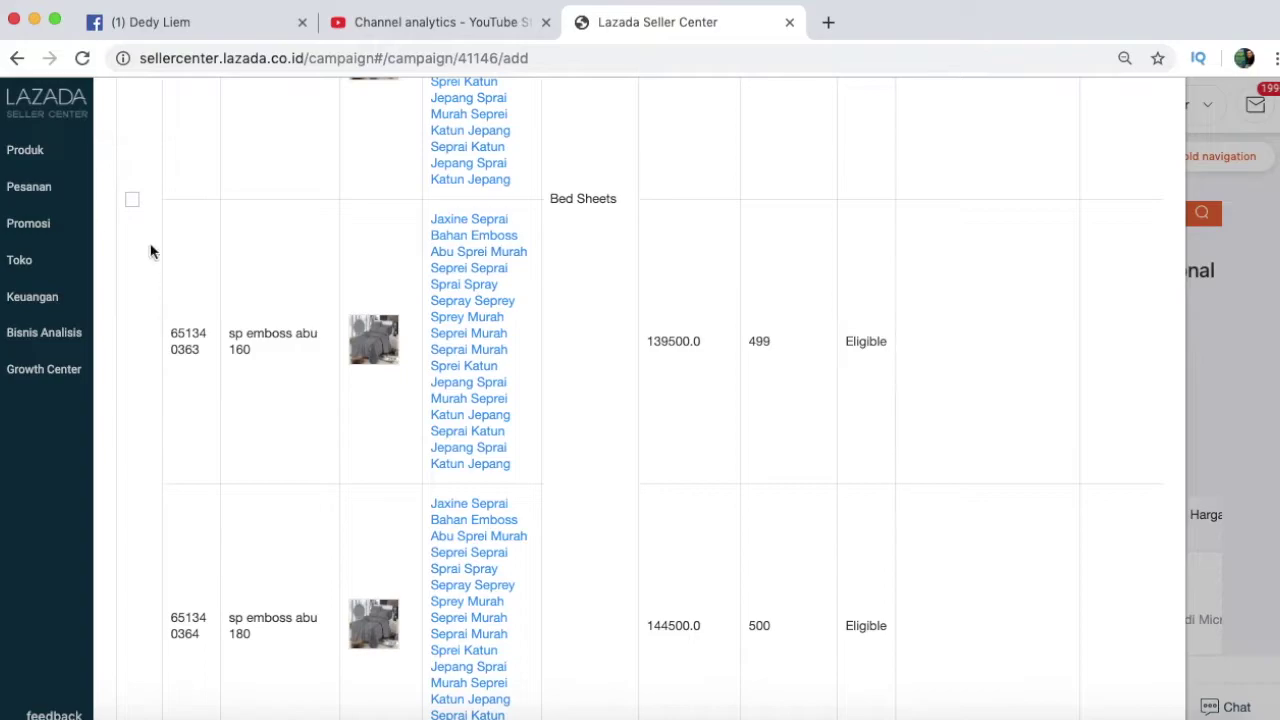
# Step: Select the sp emboss abu bed sheets and the bc set polkadot fanta bedding sets for the campaign
pyautogui.click(132, 200)
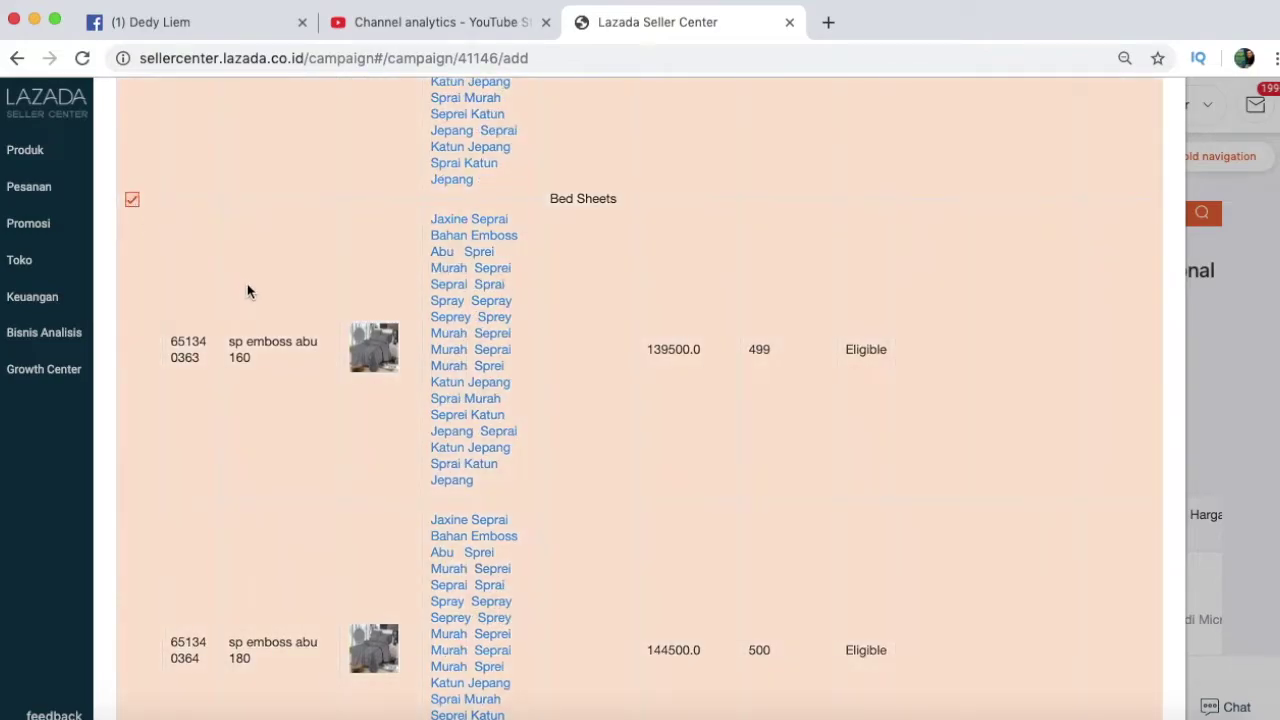
pyautogui.scroll(-15, 212, 295)
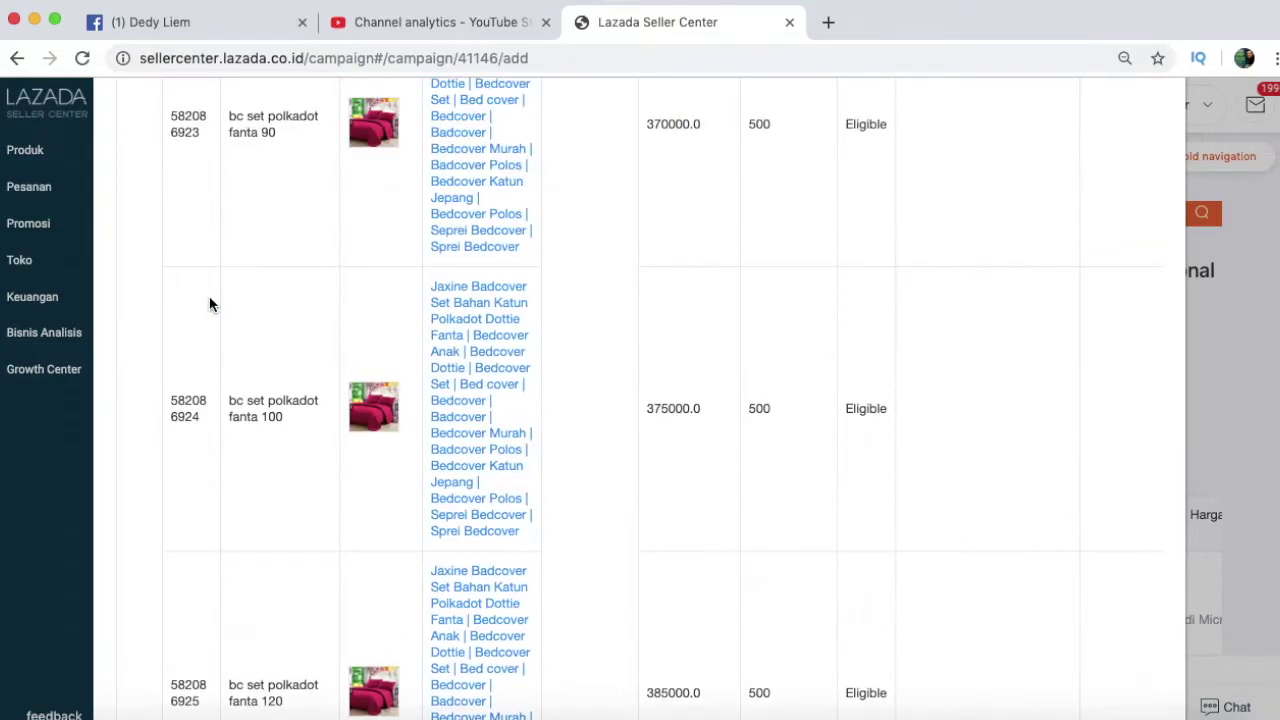
pyautogui.click(131, 353)
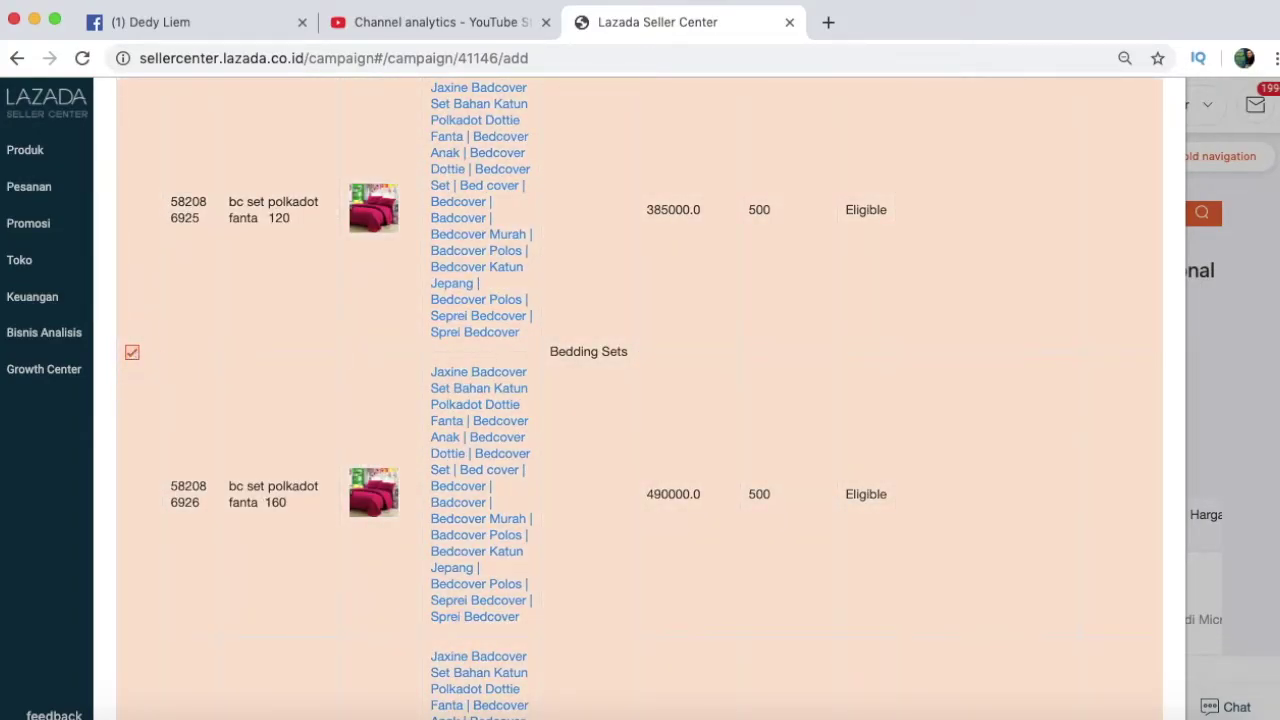
pyautogui.scroll(-15, 640, 398)
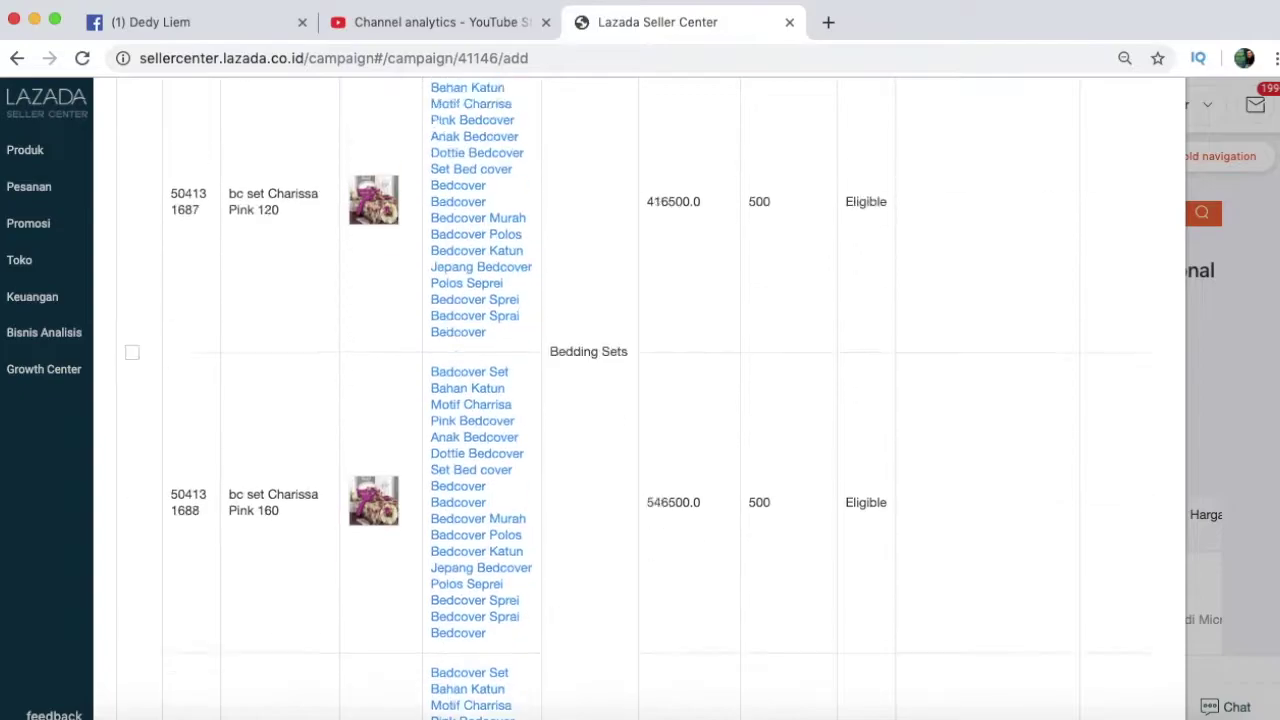
pyautogui.scroll(-10, 640, 398)
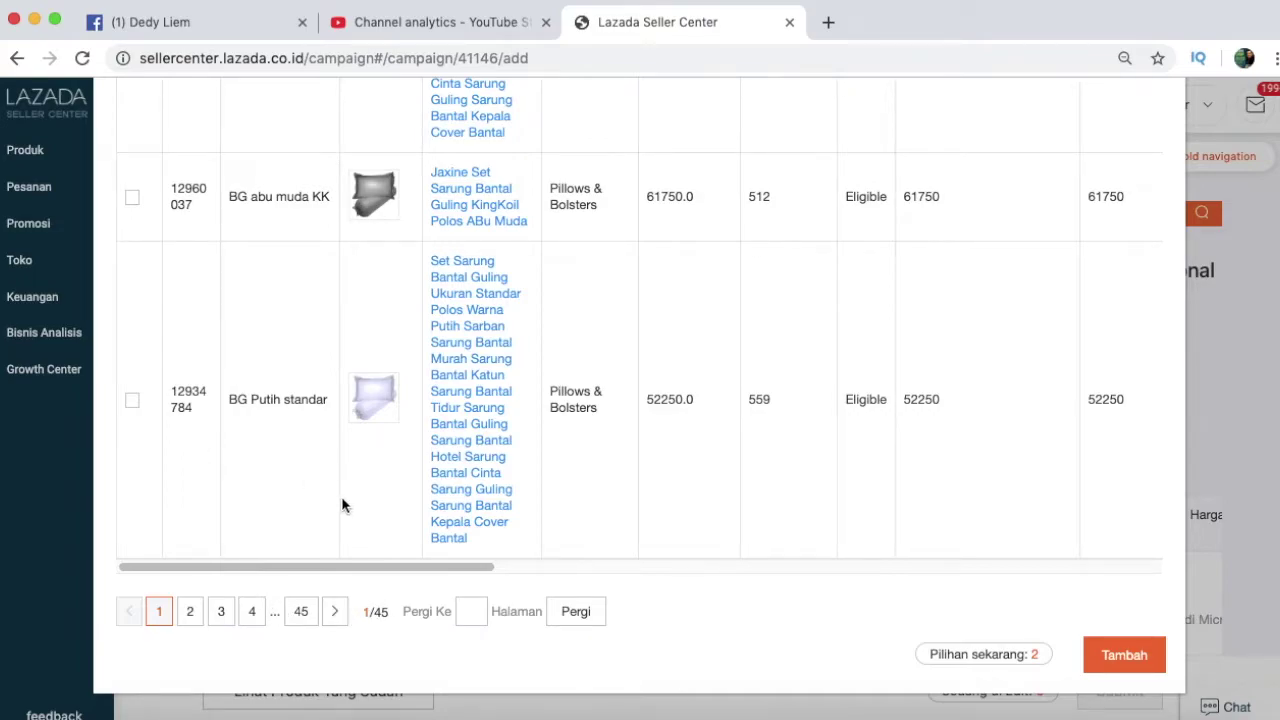
# Step: Deselect the chosen bed sheets and bedding sets and leave product selection without adding anything
pyautogui.scroll(10, 341, 505)
pyautogui.scroll(-10, 342, 506)
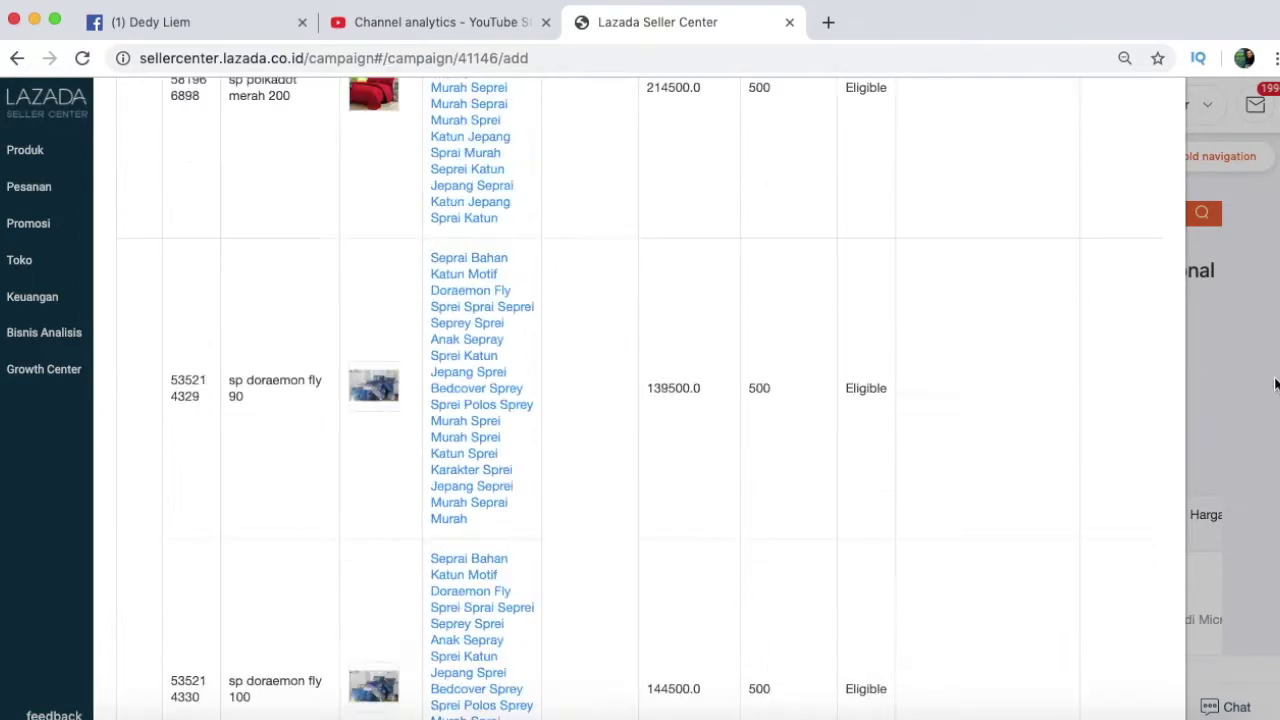
pyautogui.scroll(-10, 480, 410)
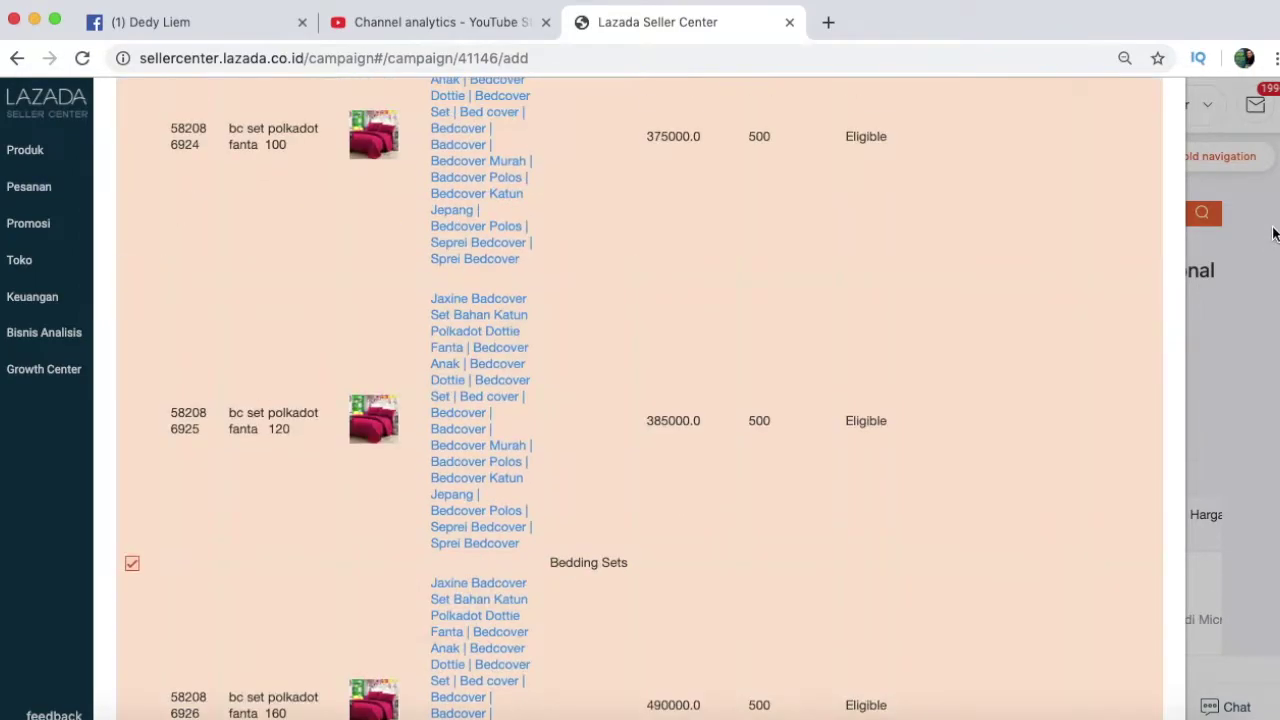
pyautogui.scroll(10, 150, 360)
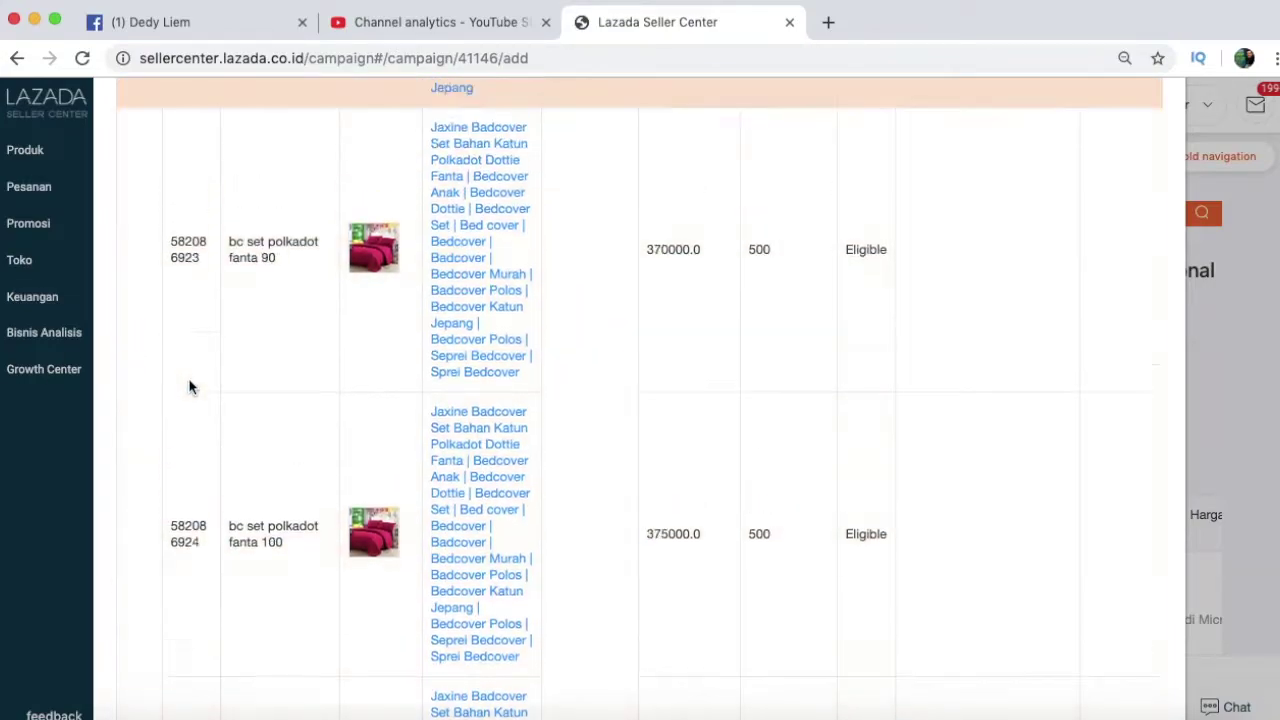
pyautogui.scroll(-3, 128, 470)
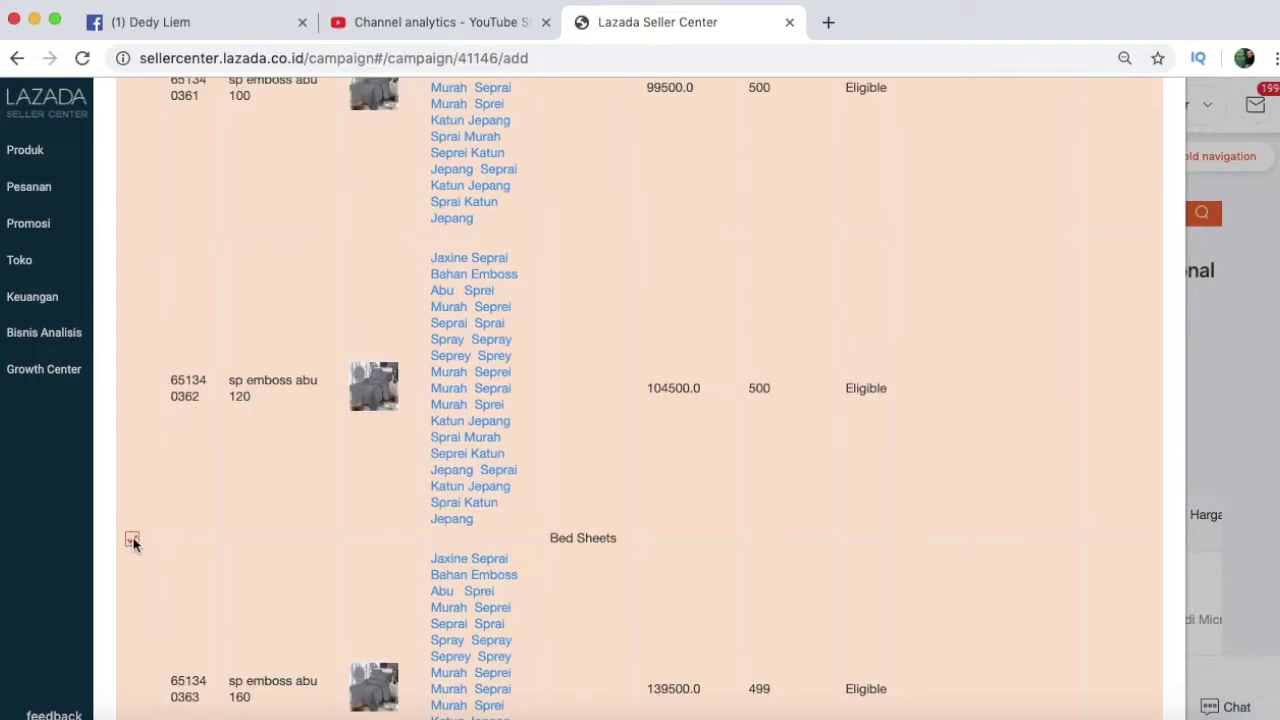
pyautogui.click(129, 537)
pyautogui.scroll(5, 988, 388)
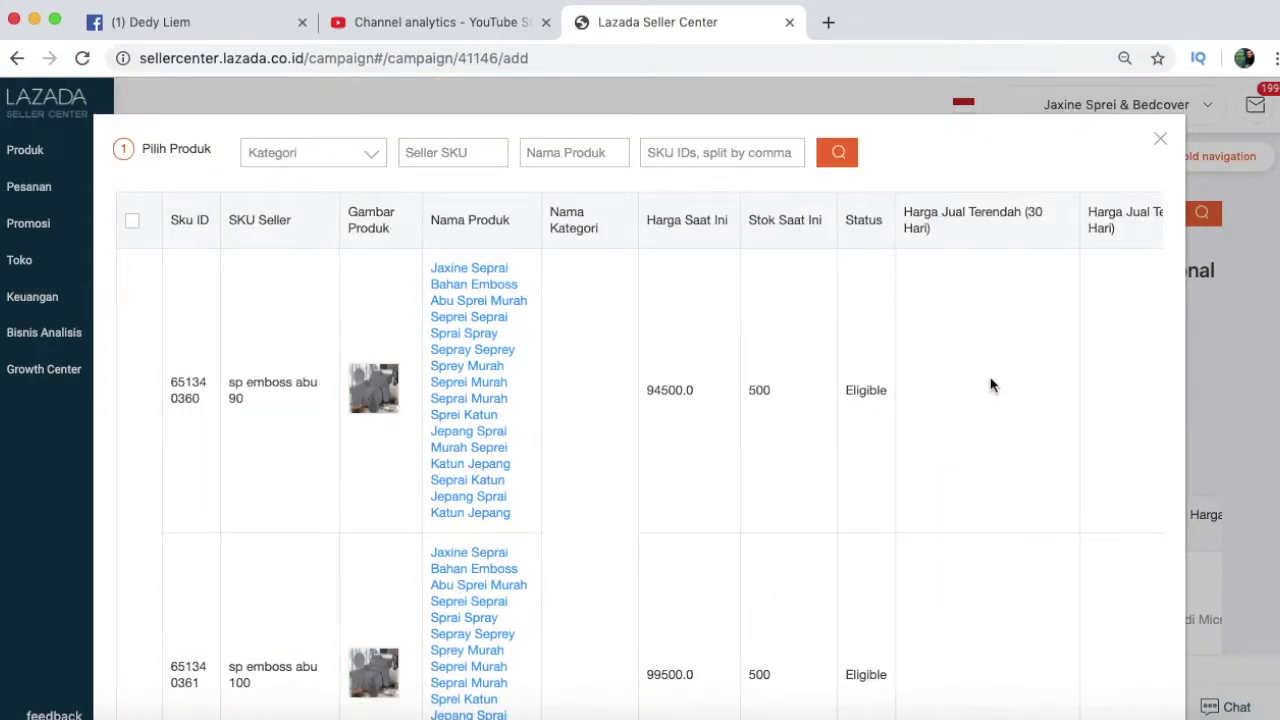
pyautogui.click(1160, 139)
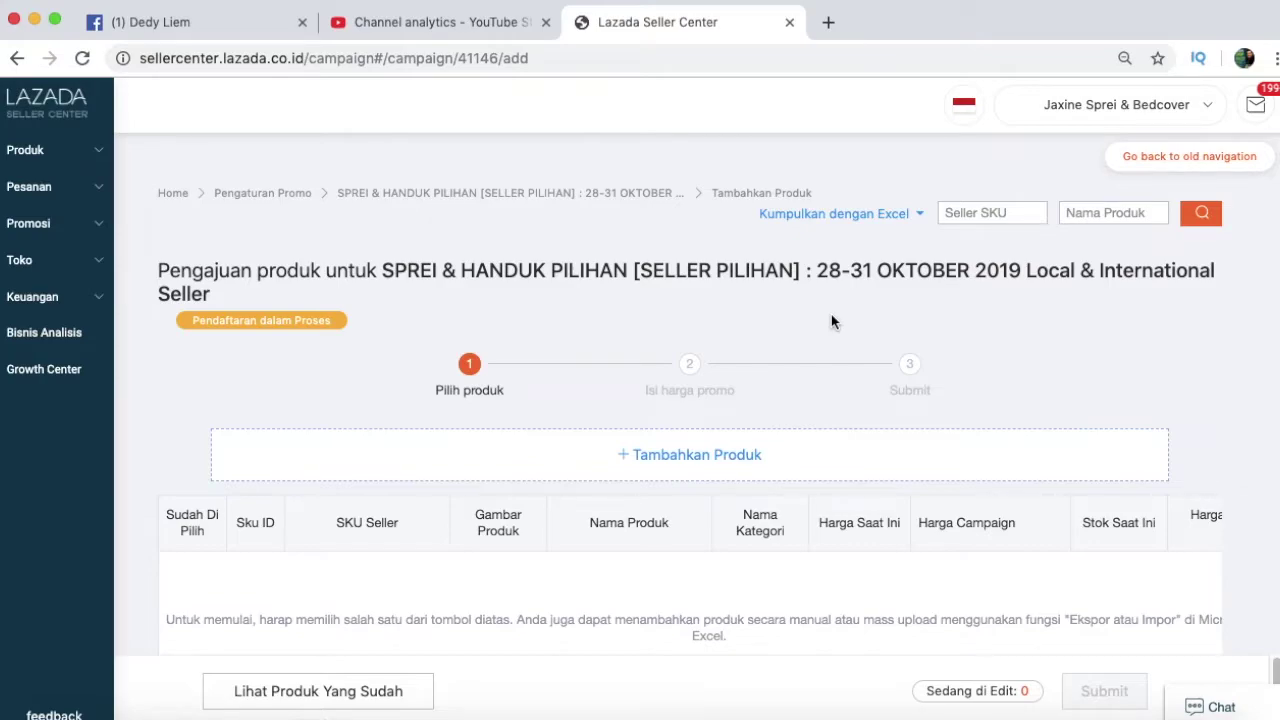
# Step: Try to export the campaign's eligible product list to Excel, and close the export list
pyautogui.click(899, 220)
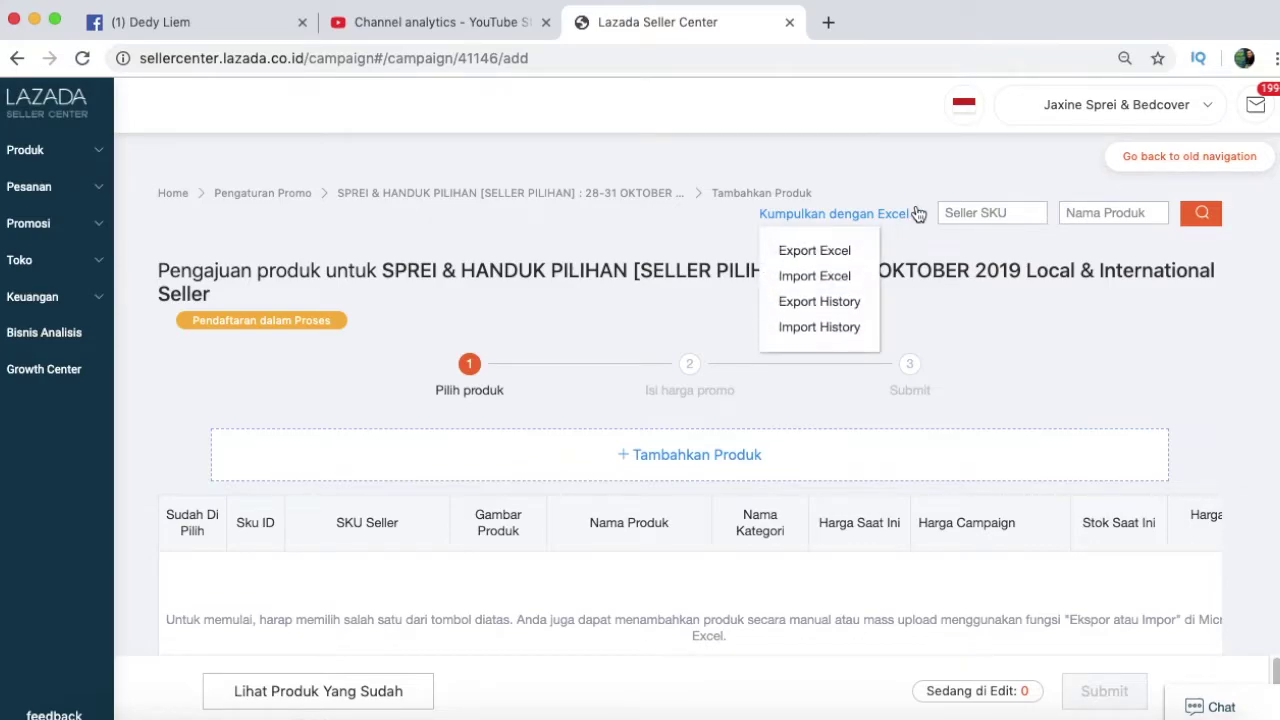
pyautogui.click(897, 219)
pyautogui.click(912, 220)
pyautogui.click(814, 253)
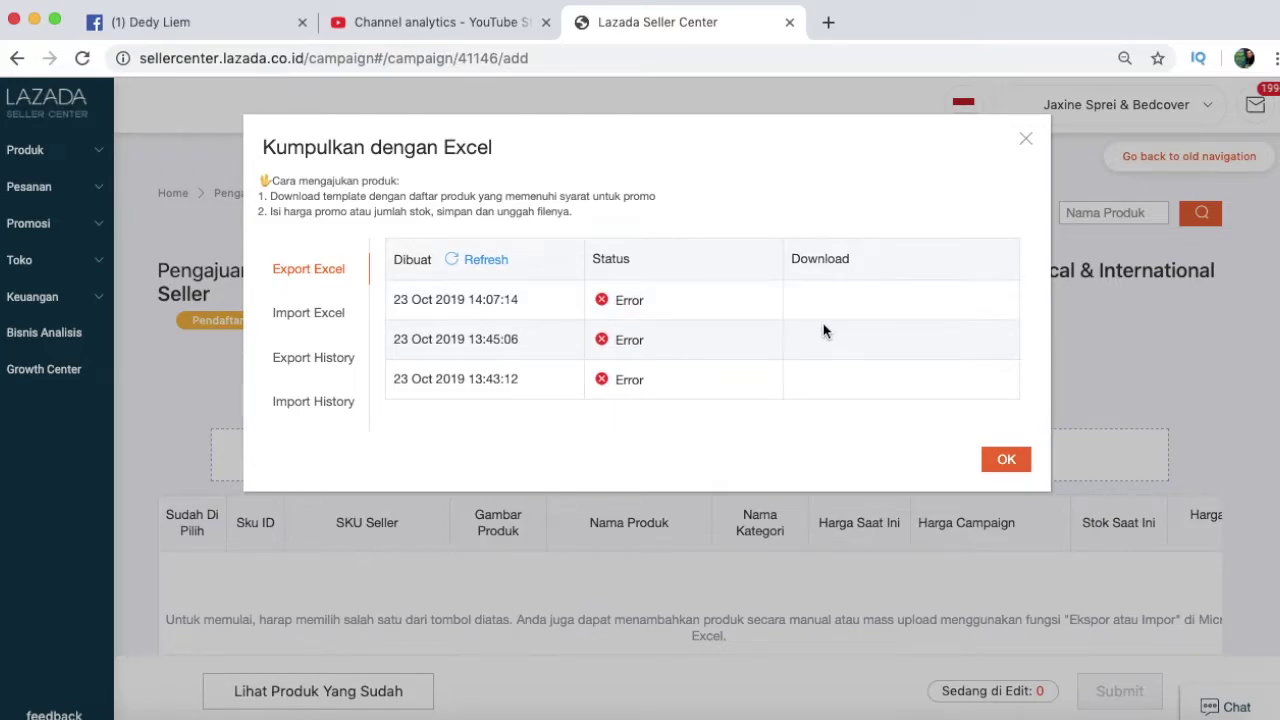
pyautogui.click(1006, 459)
# Step: Export the campaign's eligible products to Excel again and download the most recent completed file
pyautogui.click(829, 230)
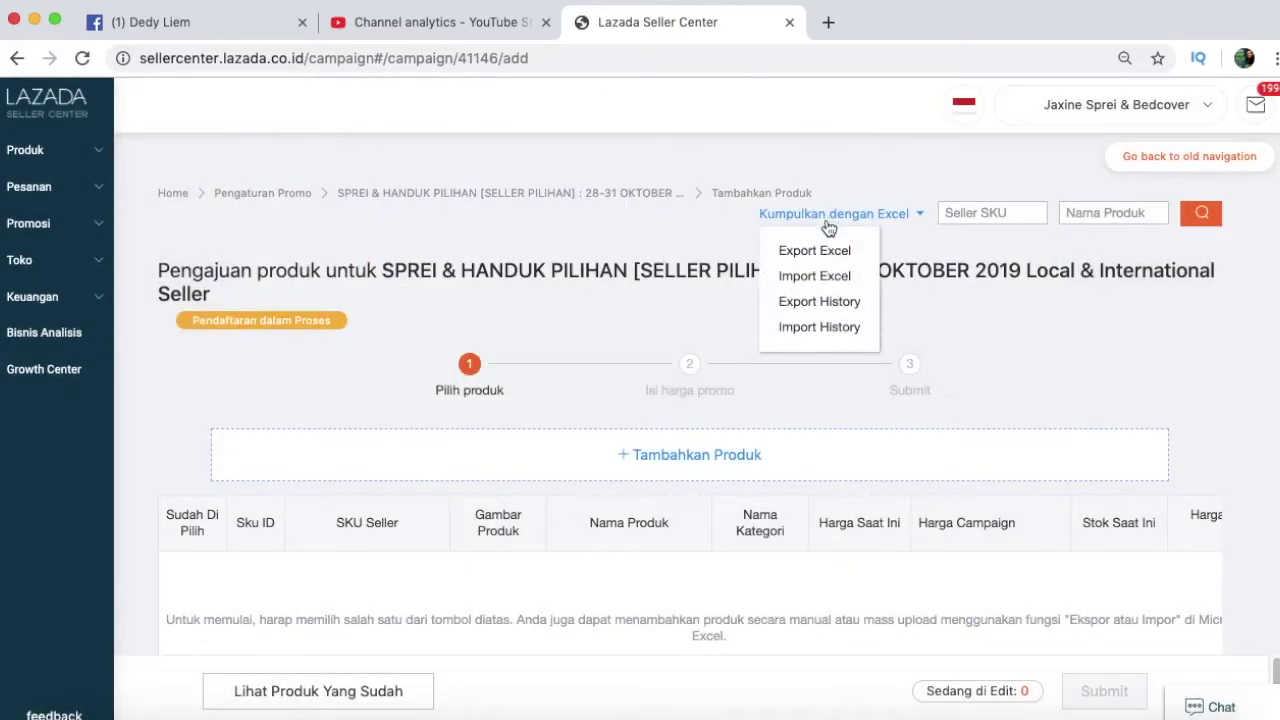
pyautogui.click(824, 250)
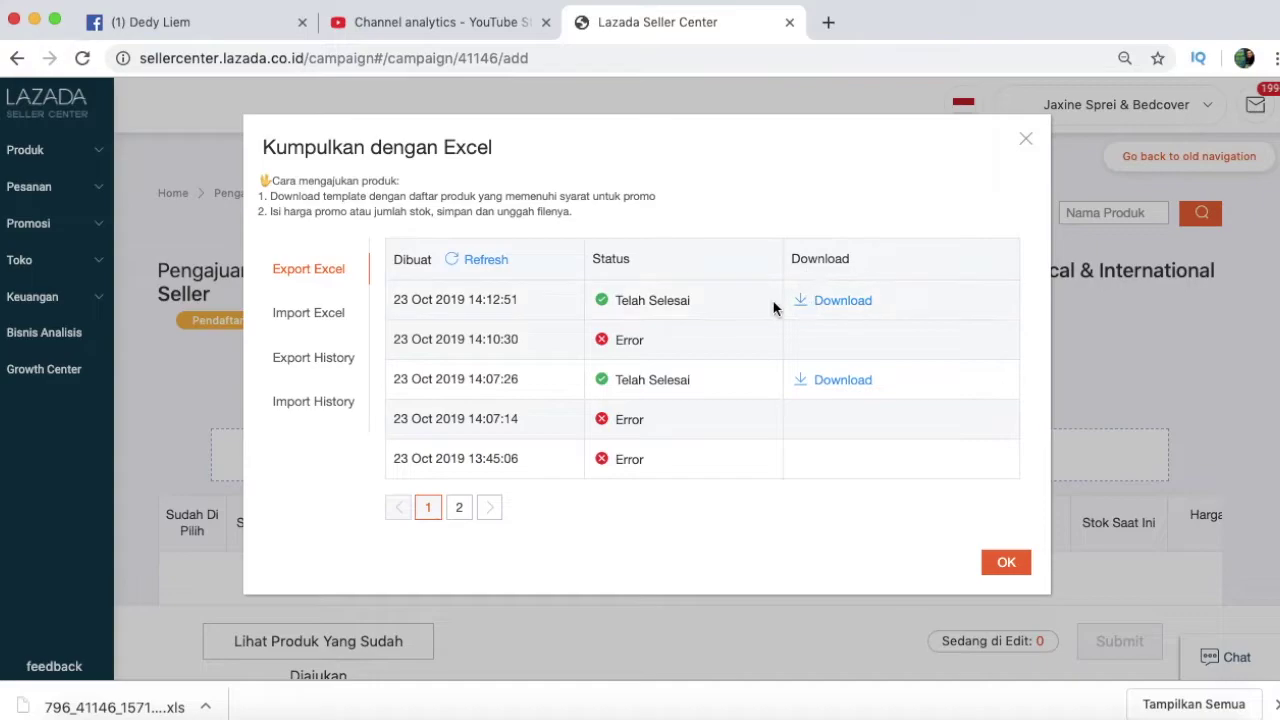
pyautogui.click(840, 302)
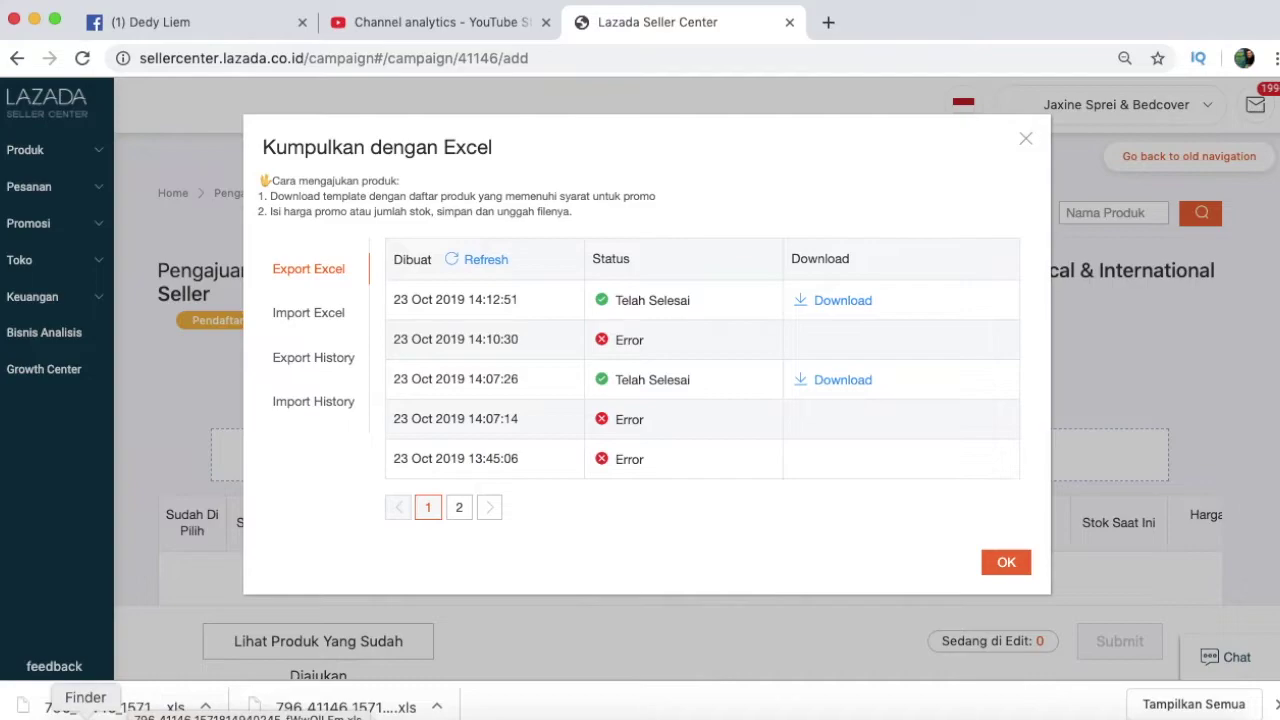
pyautogui.click(85, 716)
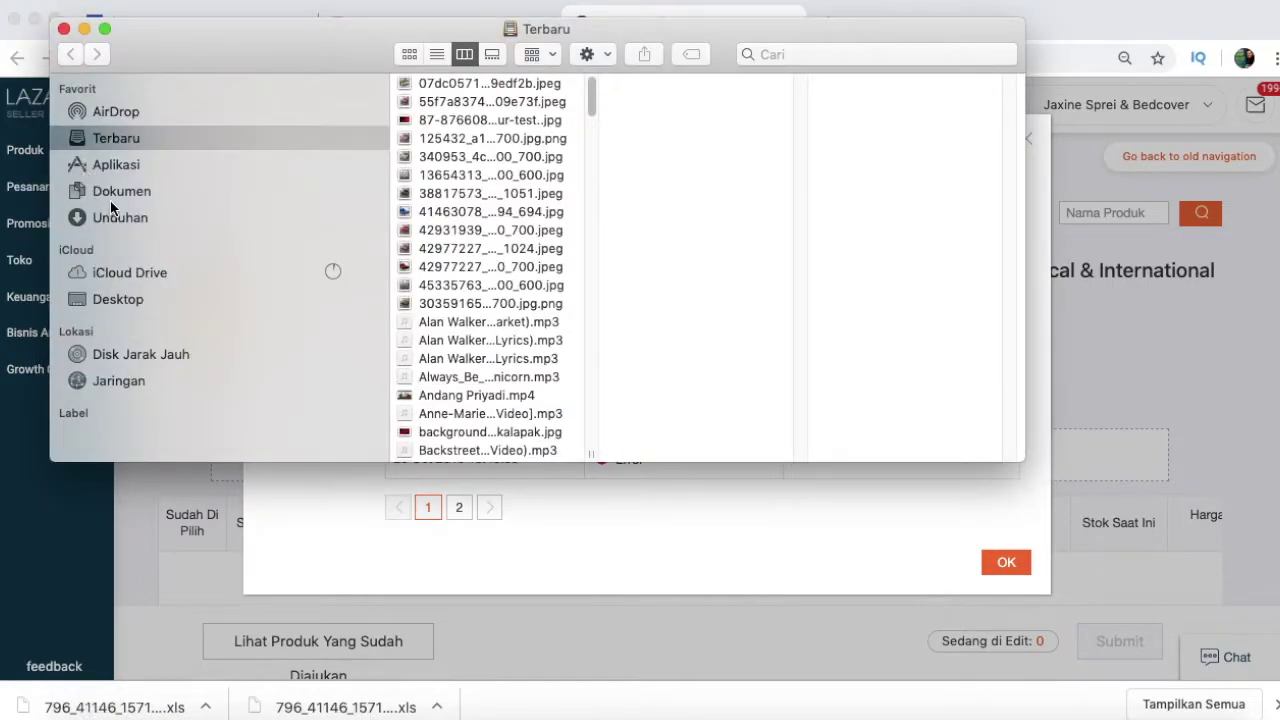
pyautogui.click(118, 220)
pyautogui.click(468, 130)
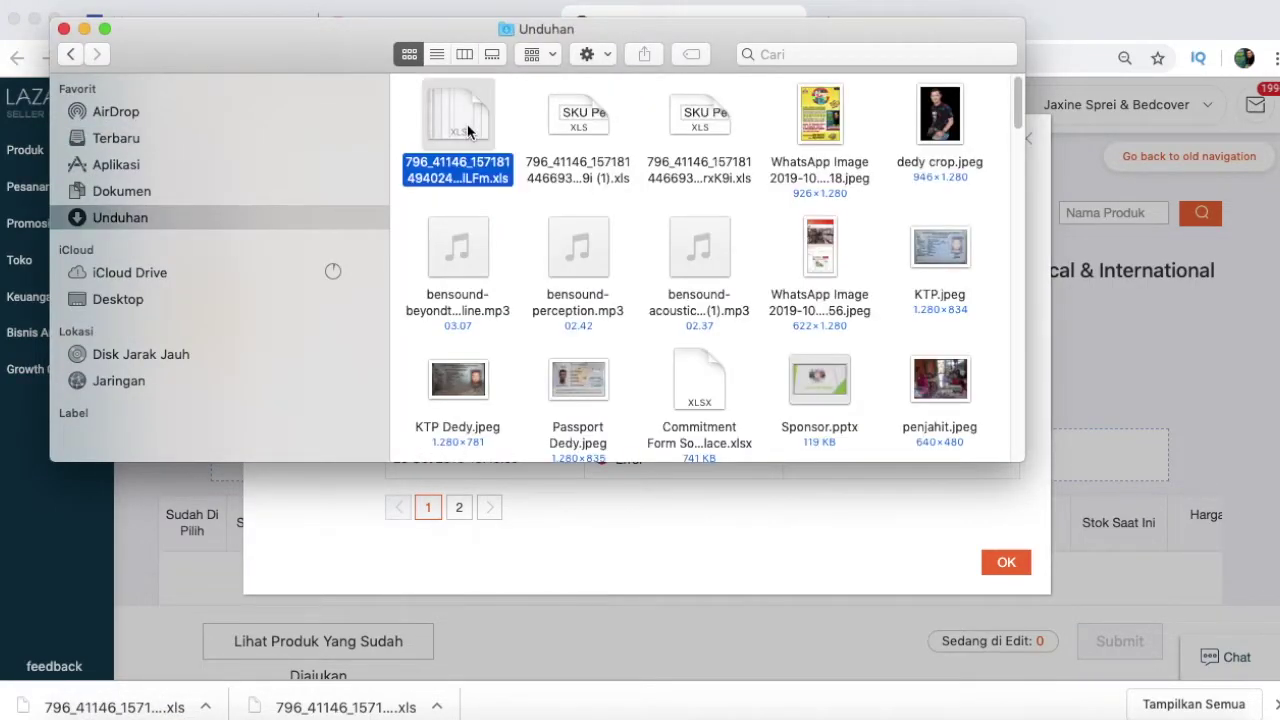
pyautogui.rightClick(467, 126)
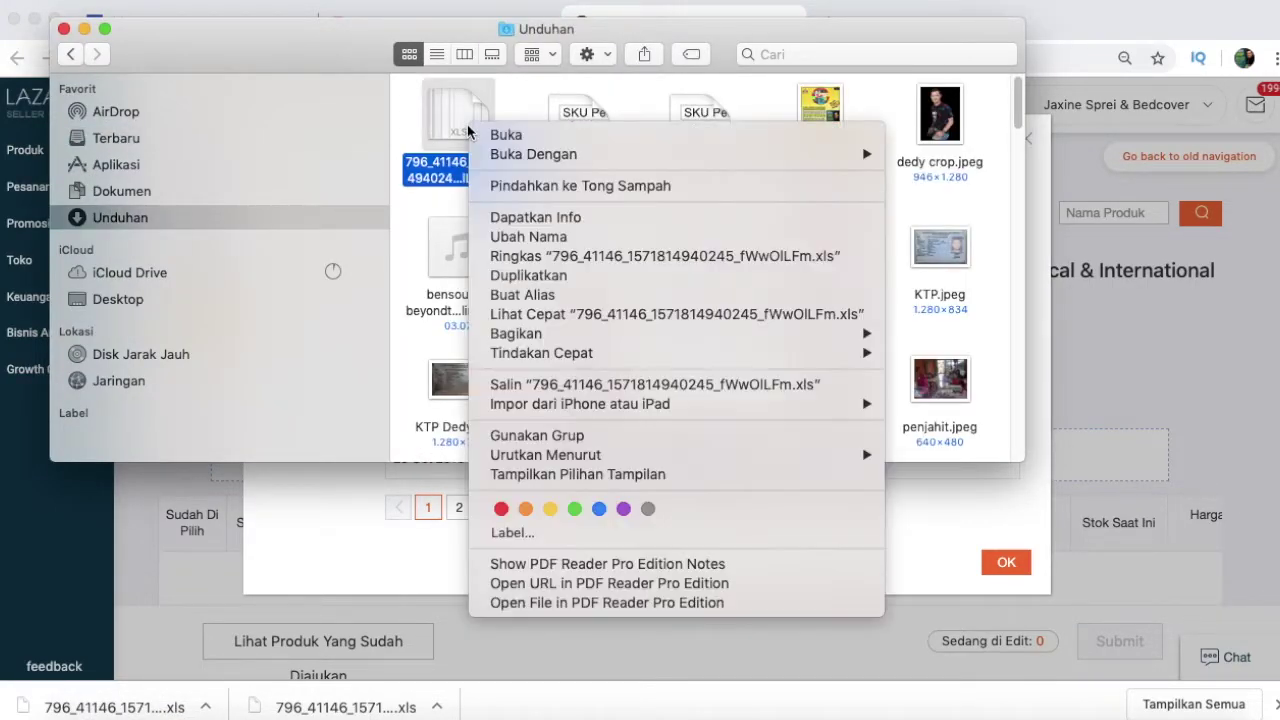
pyautogui.click(947, 180)
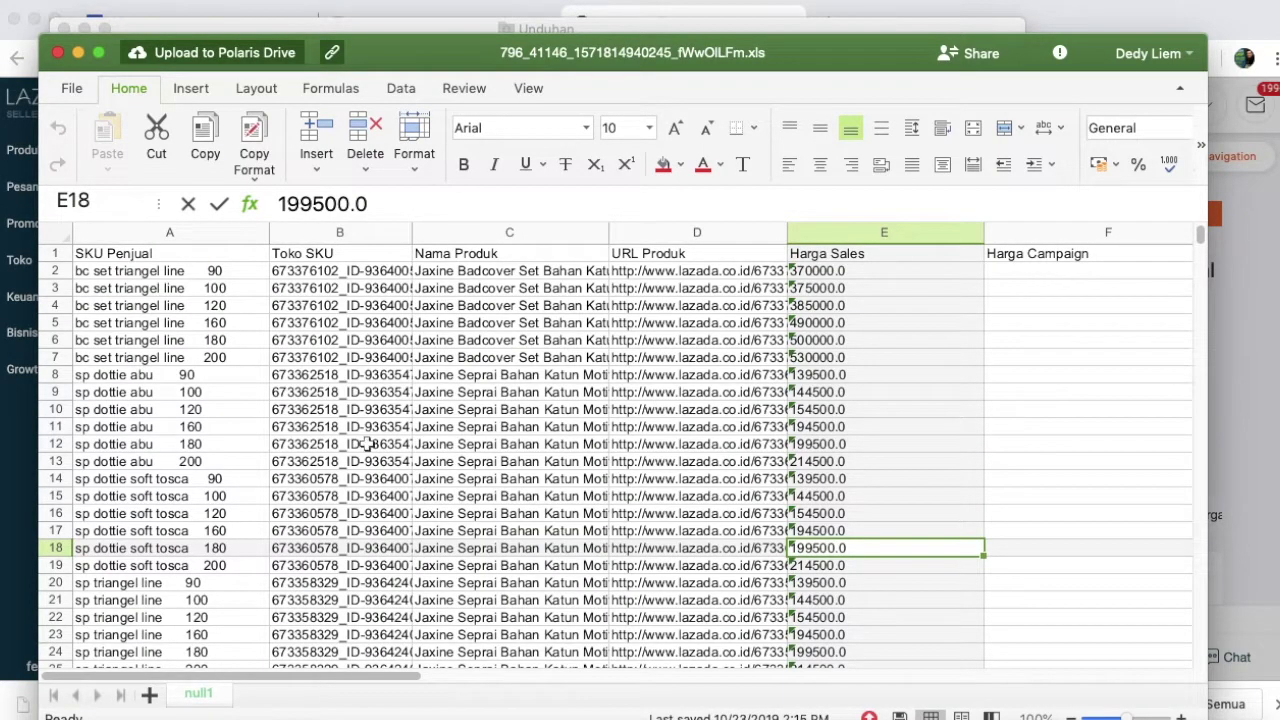
pyautogui.moveTo(463, 52); pyautogui.dragTo(427, 14)
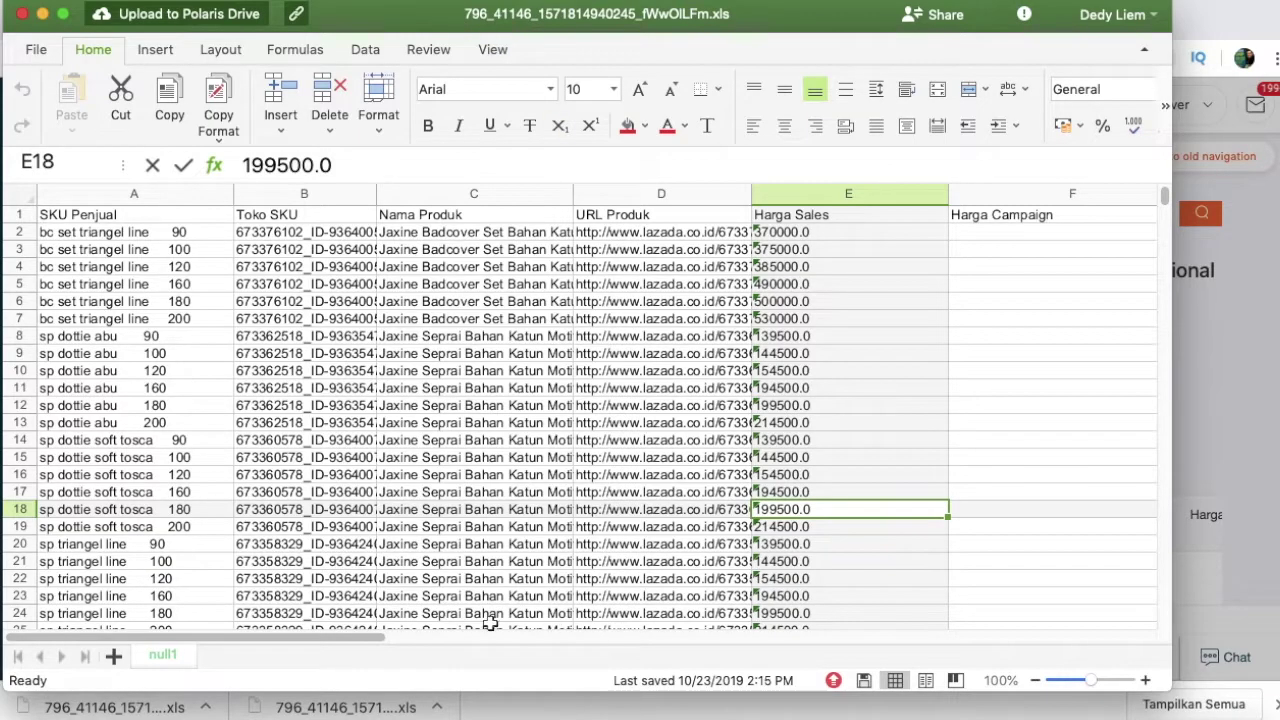
# Step: Look through the exported product rows to the end of the list, and compare the Harga Sales, Harga Campaign and Harga Disarankan columns
pyautogui.moveTo(370, 637)
pyautogui.mouseDown()
pyautogui.moveTo(654, 648)
pyautogui.moveTo(362, 640)
pyautogui.mouseUp()
pyautogui.moveTo(1166, 196); pyautogui.dragTo(1135, 650)
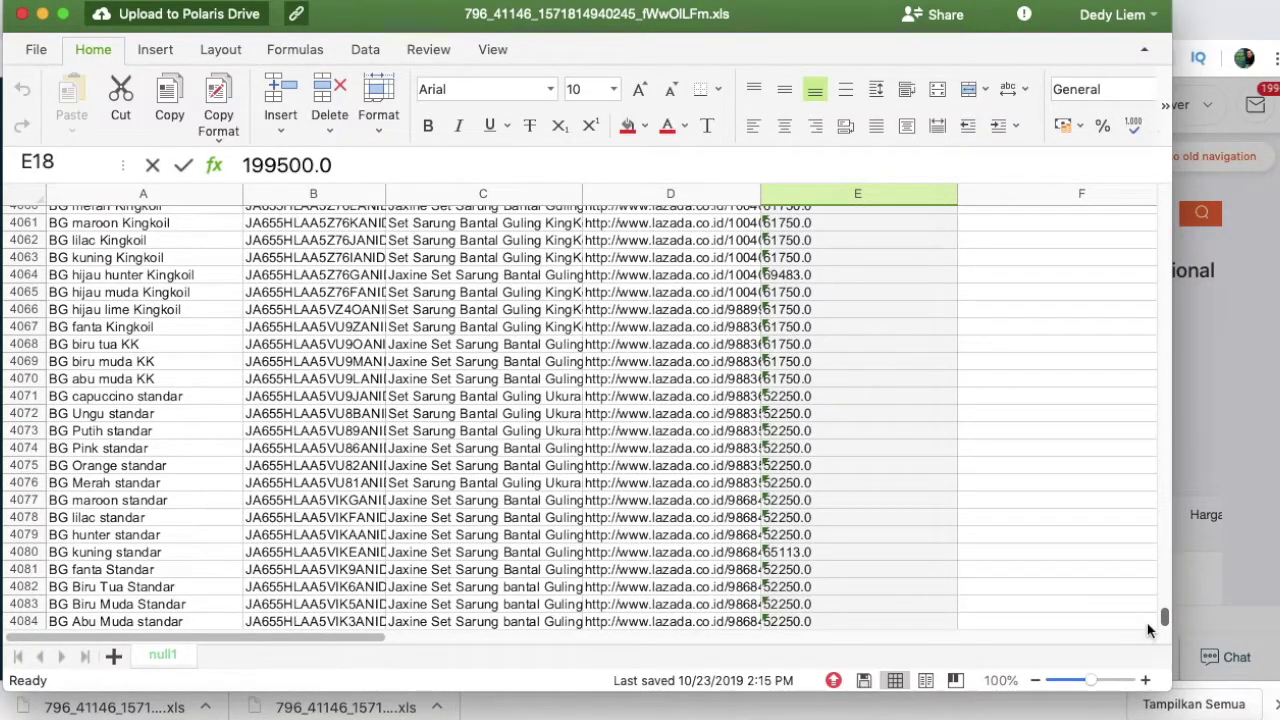
pyautogui.scroll(3, 1150, 622)
pyautogui.moveTo(1150, 622); pyautogui.dragTo(1155, 193)
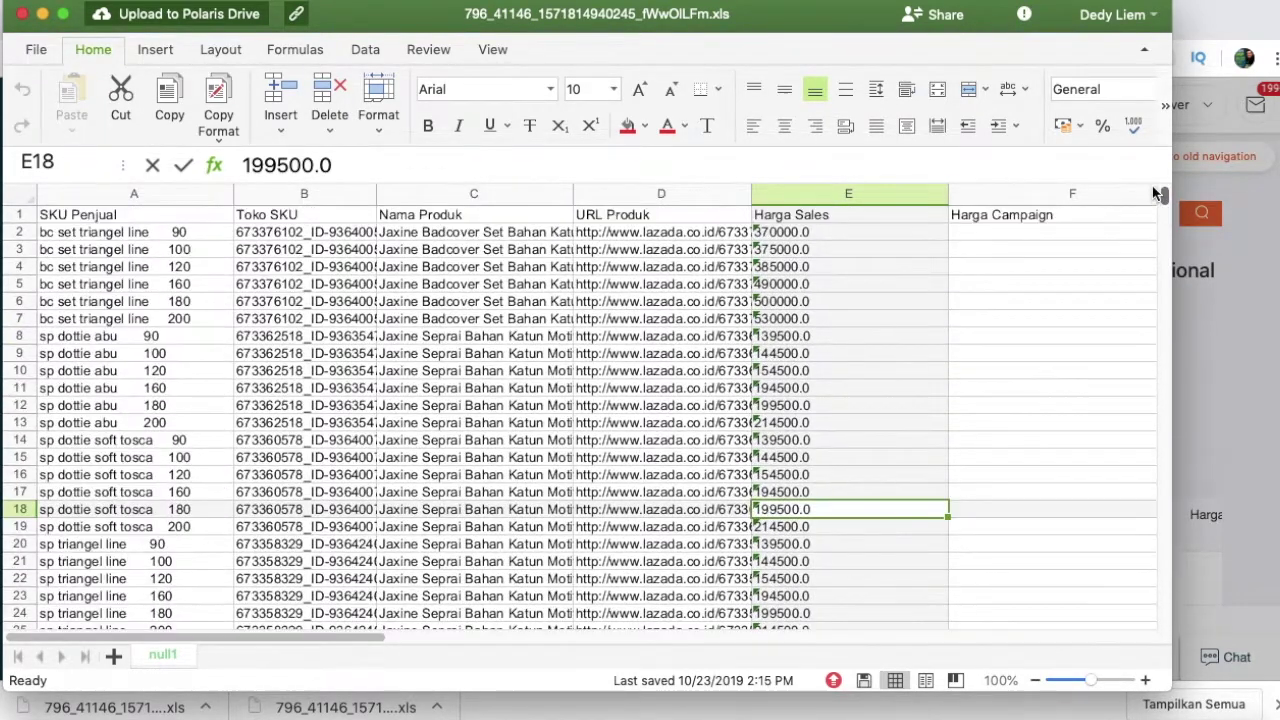
pyautogui.click(985, 232)
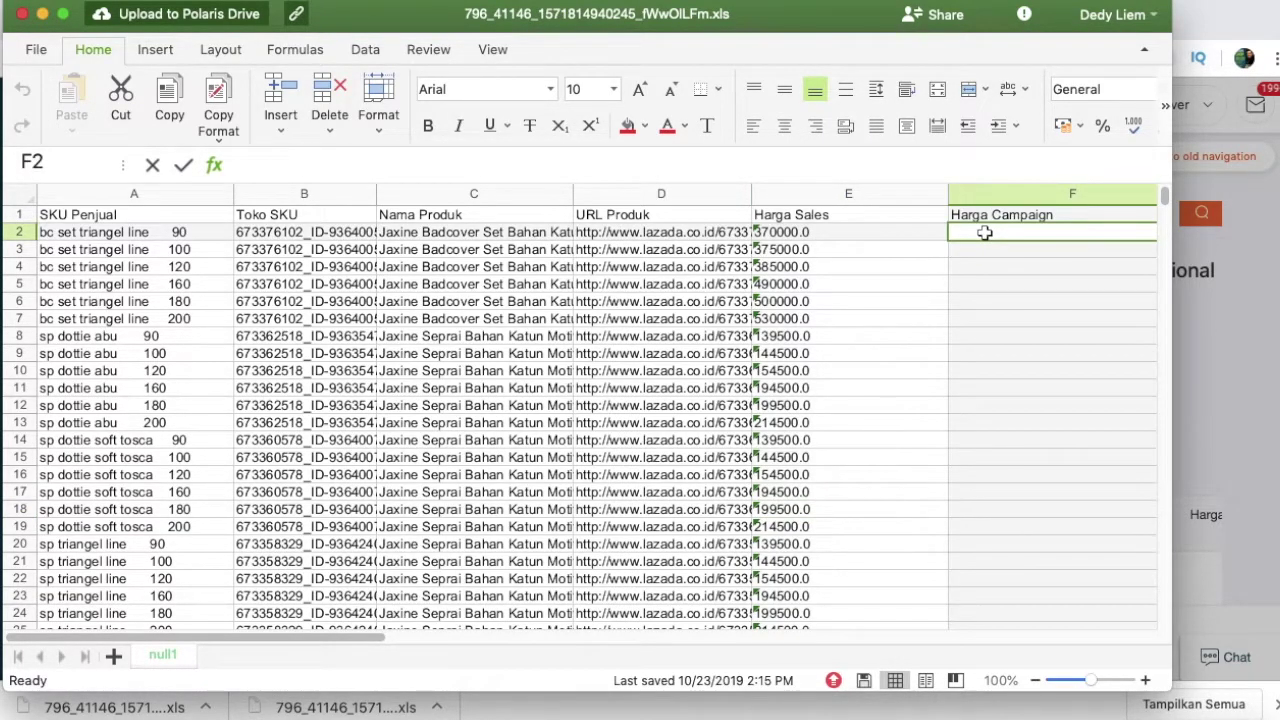
pyautogui.press('Right')
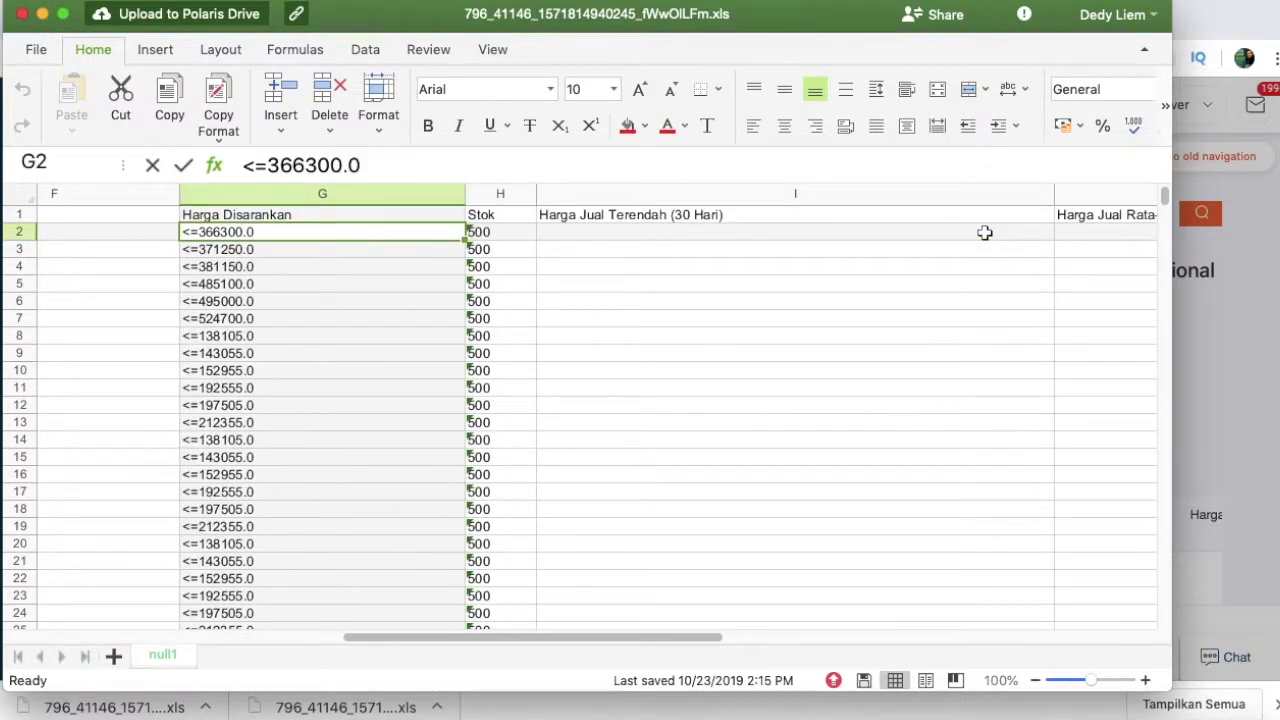
pyautogui.moveTo(602, 637); pyautogui.dragTo(368, 639)
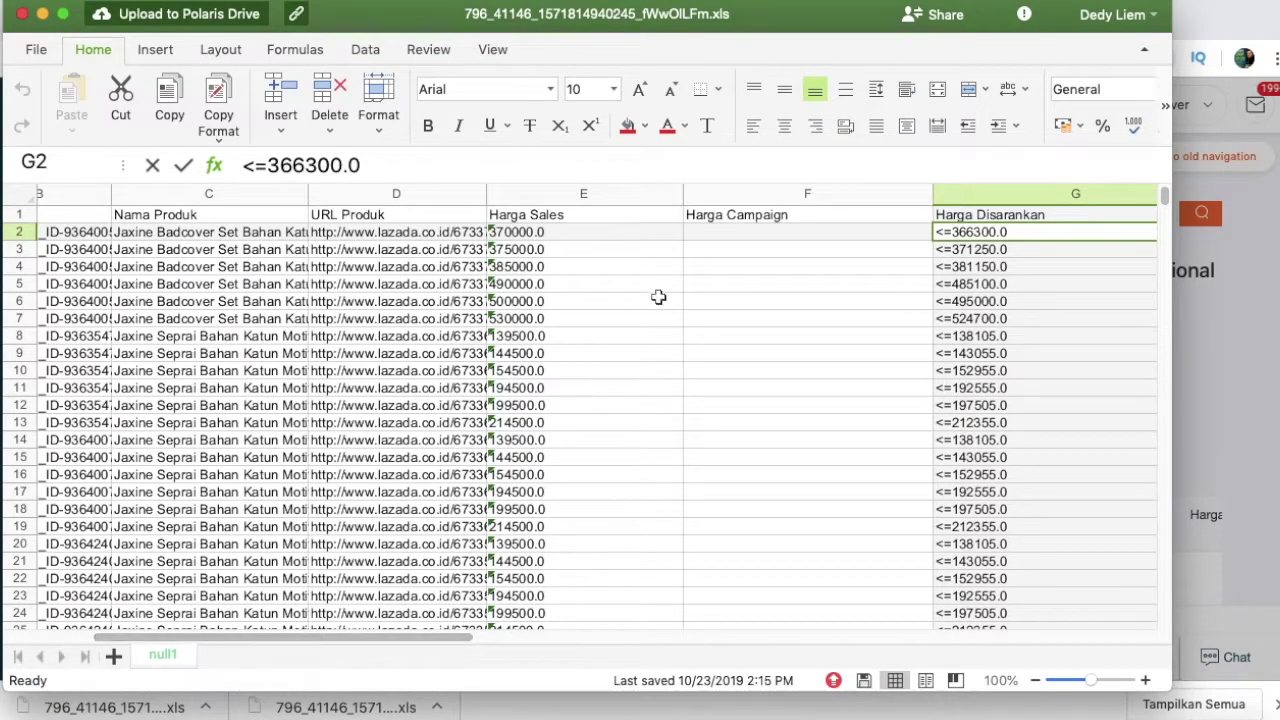
pyautogui.click(522, 236)
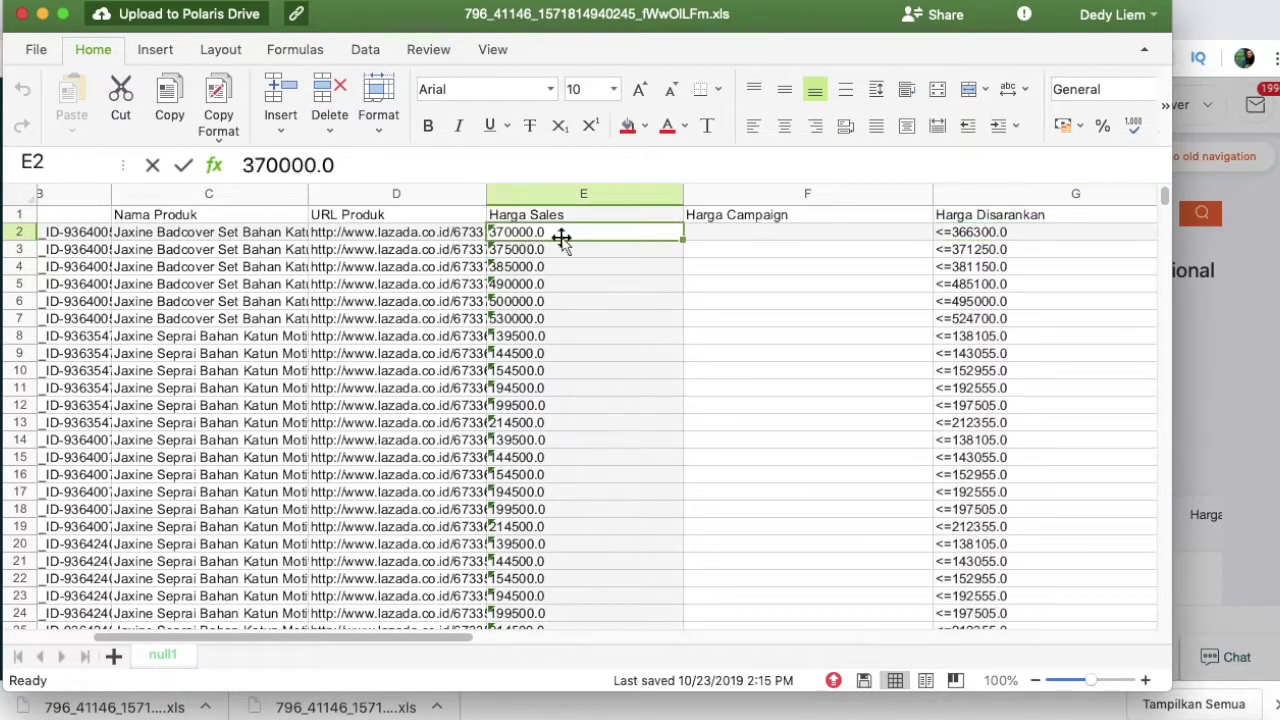
# Step: Enter the formula =E2*95% in cell F2 to set the first product's Harga Campaign from its Harga Sales
pyautogui.click(722, 233)
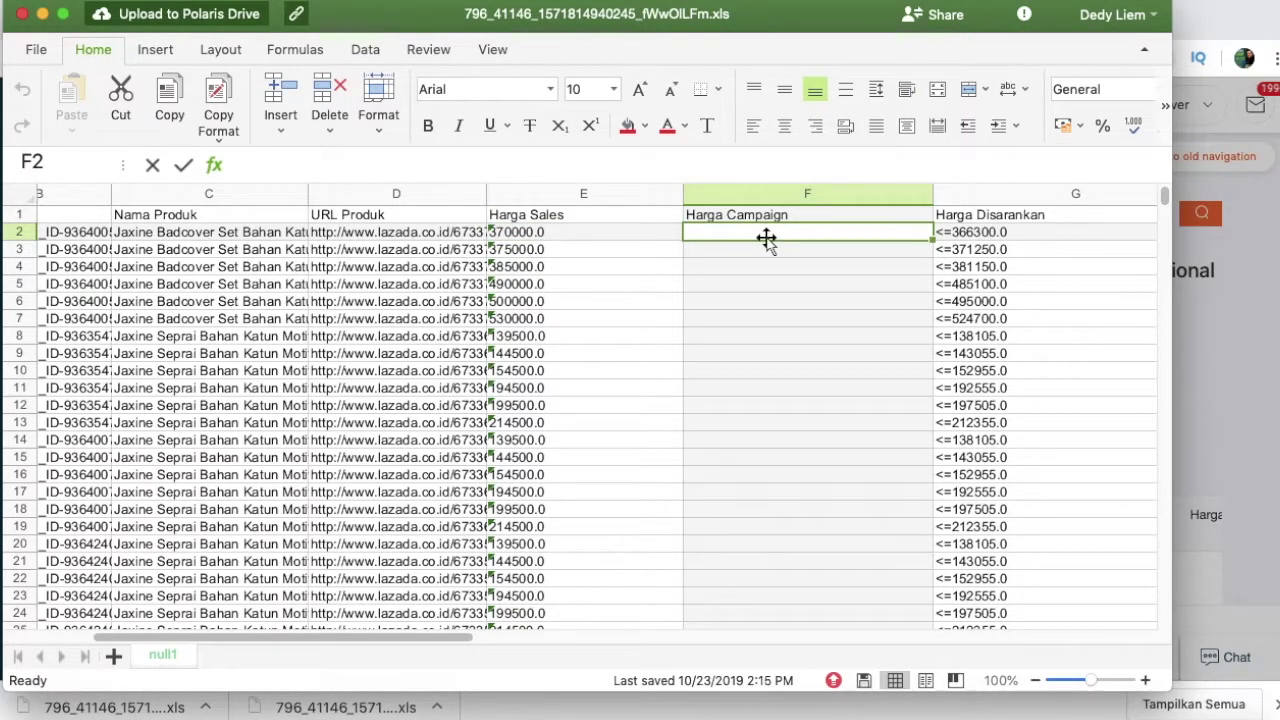
pyautogui.write('=')
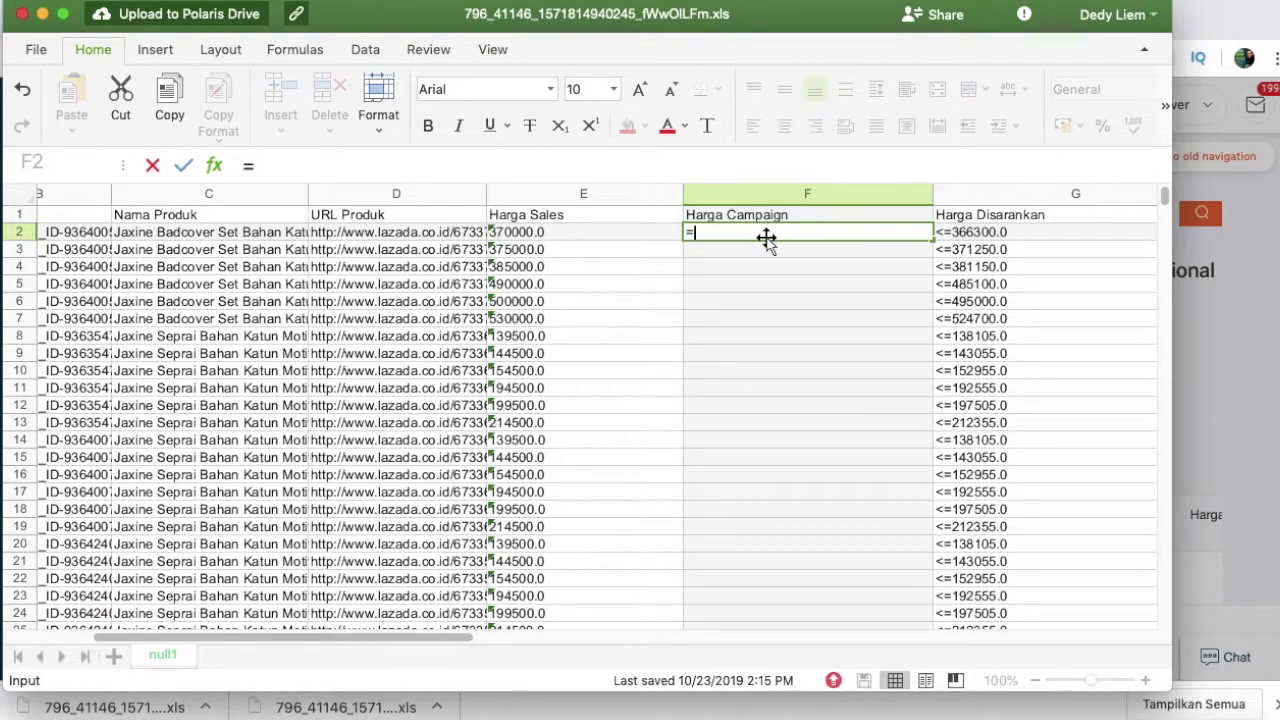
pyautogui.click(549, 232)
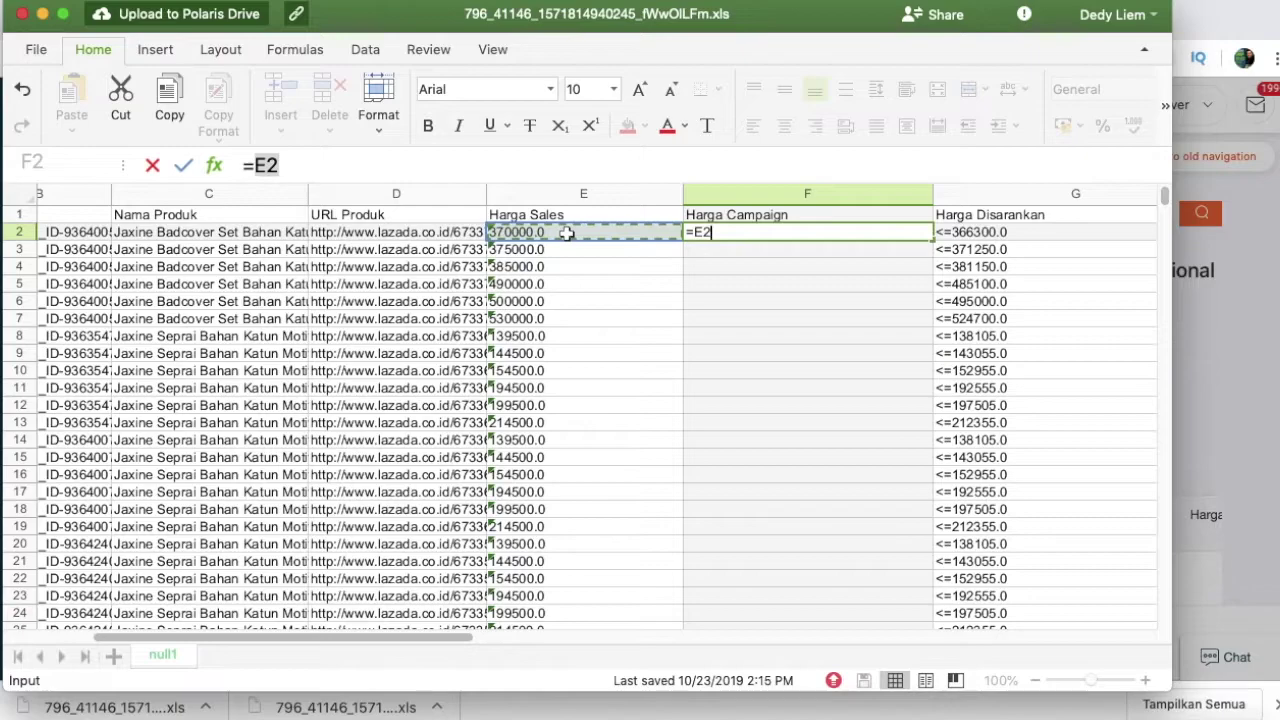
pyautogui.press('capslock')
pyautogui.write('*')
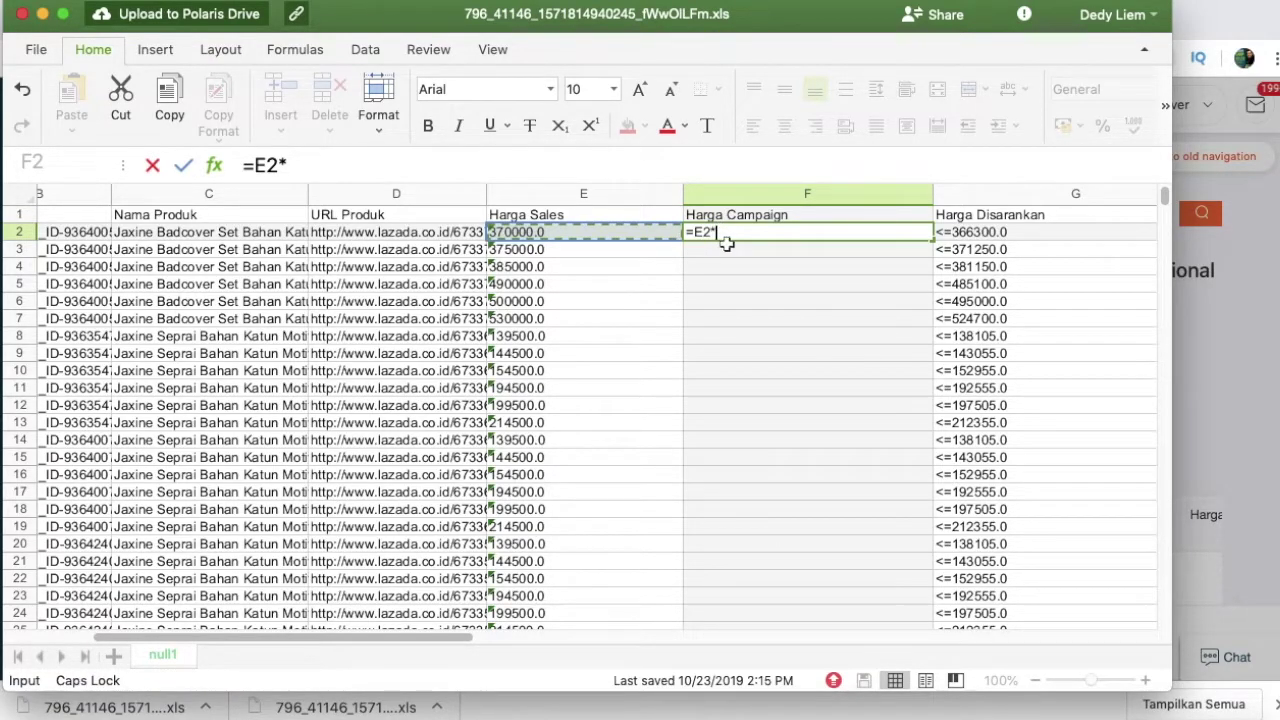
pyautogui.write('95')
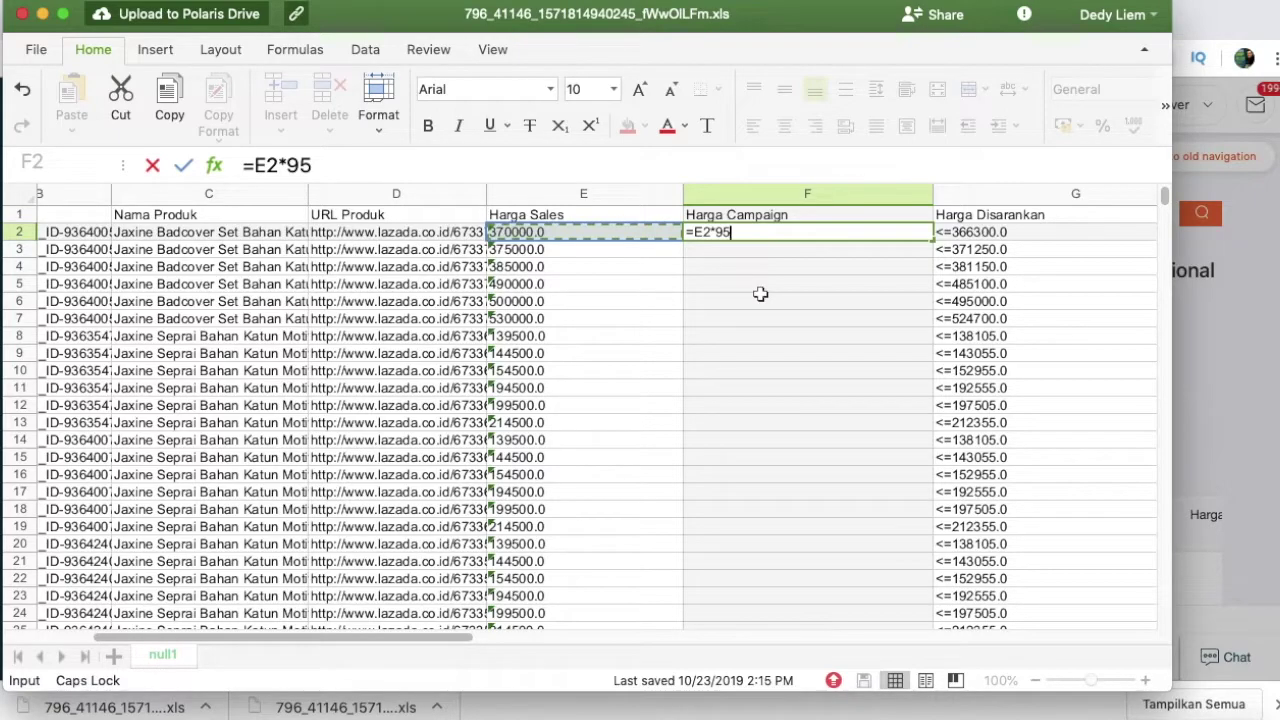
pyautogui.write('%')
pyautogui.press('Return')
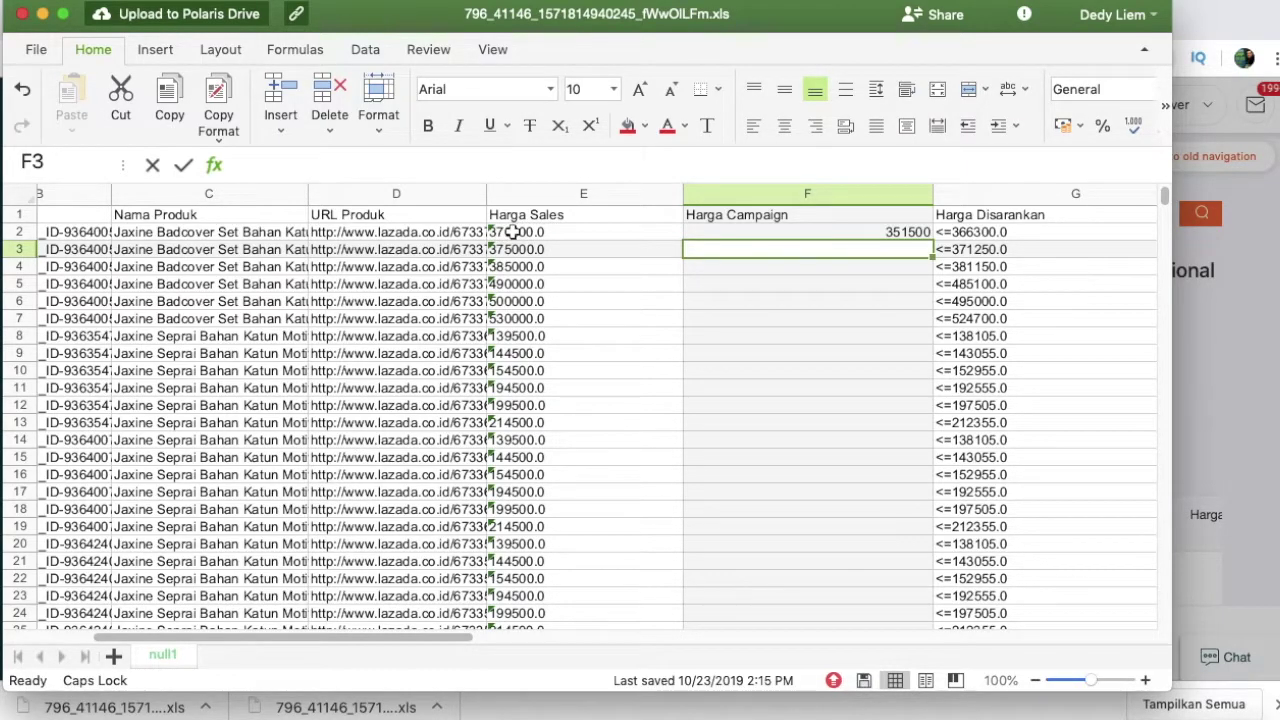
# Step: Fill the Harga Campaign formula from F2 down to the last product row, 4084, and check that row's price
pyautogui.click(918, 232)
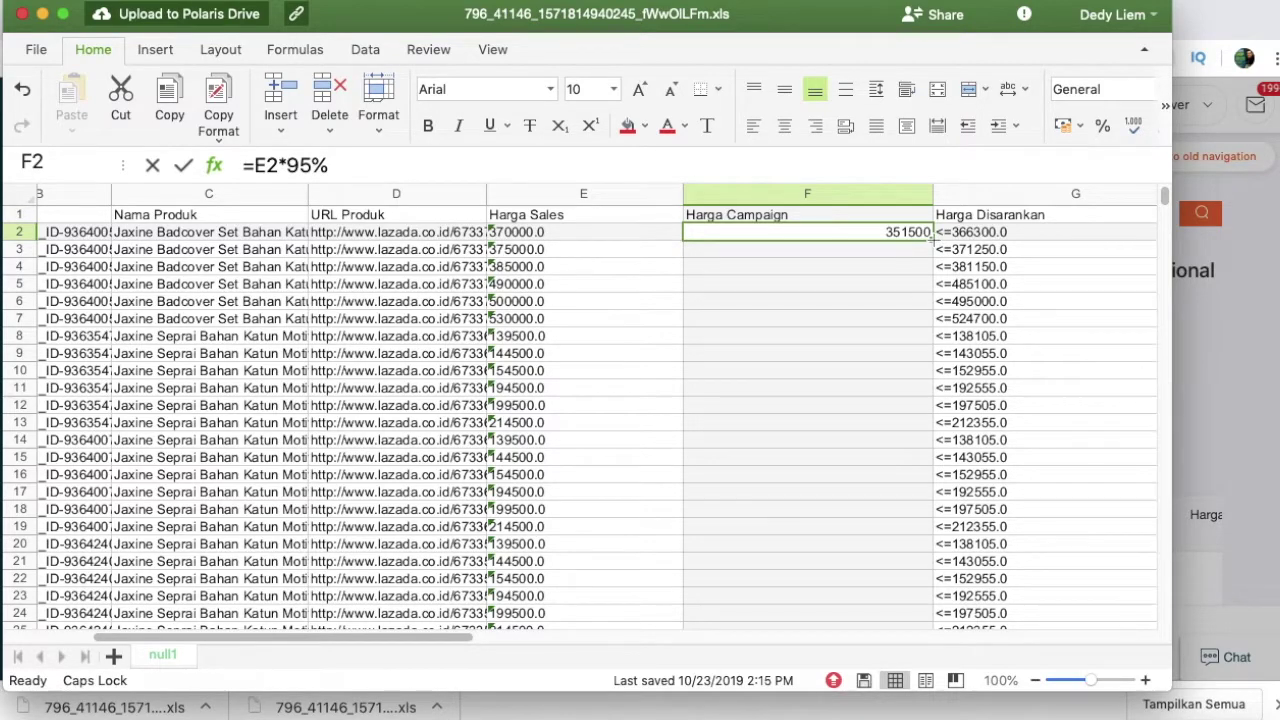
pyautogui.moveTo(932, 238); pyautogui.dragTo(838, 394)
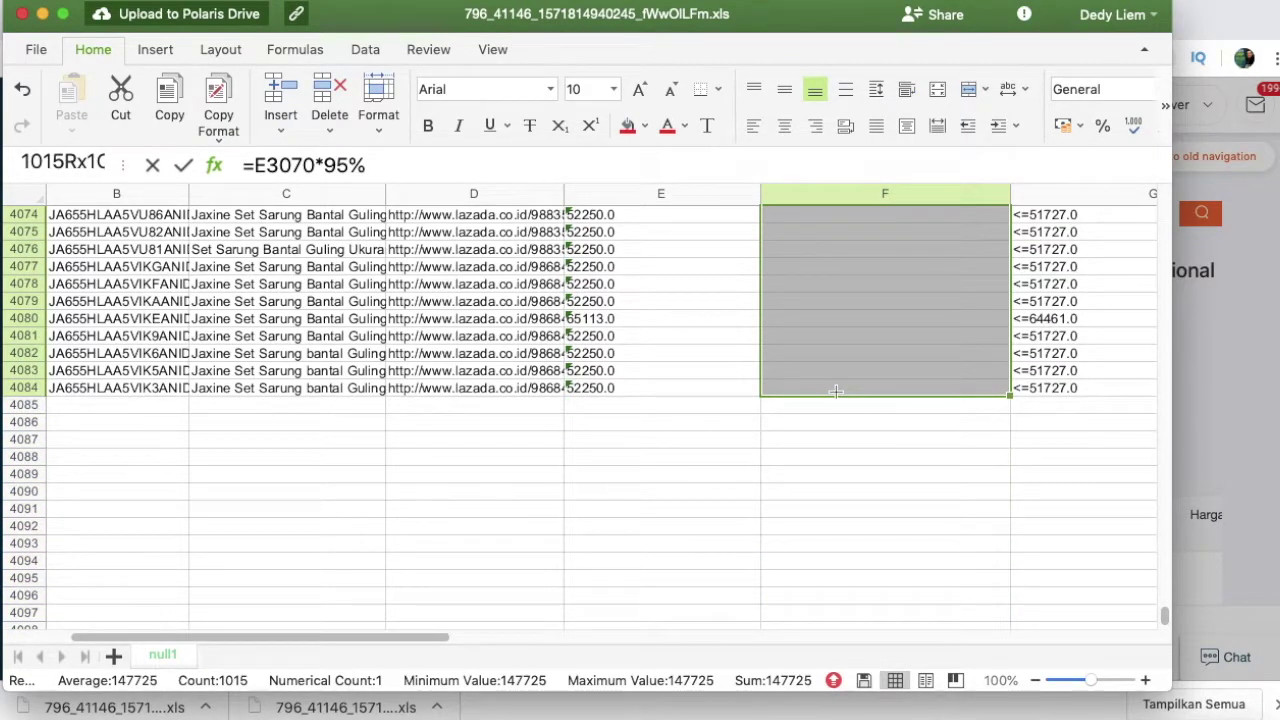
pyautogui.moveTo(832, 404); pyautogui.dragTo(831, 401)
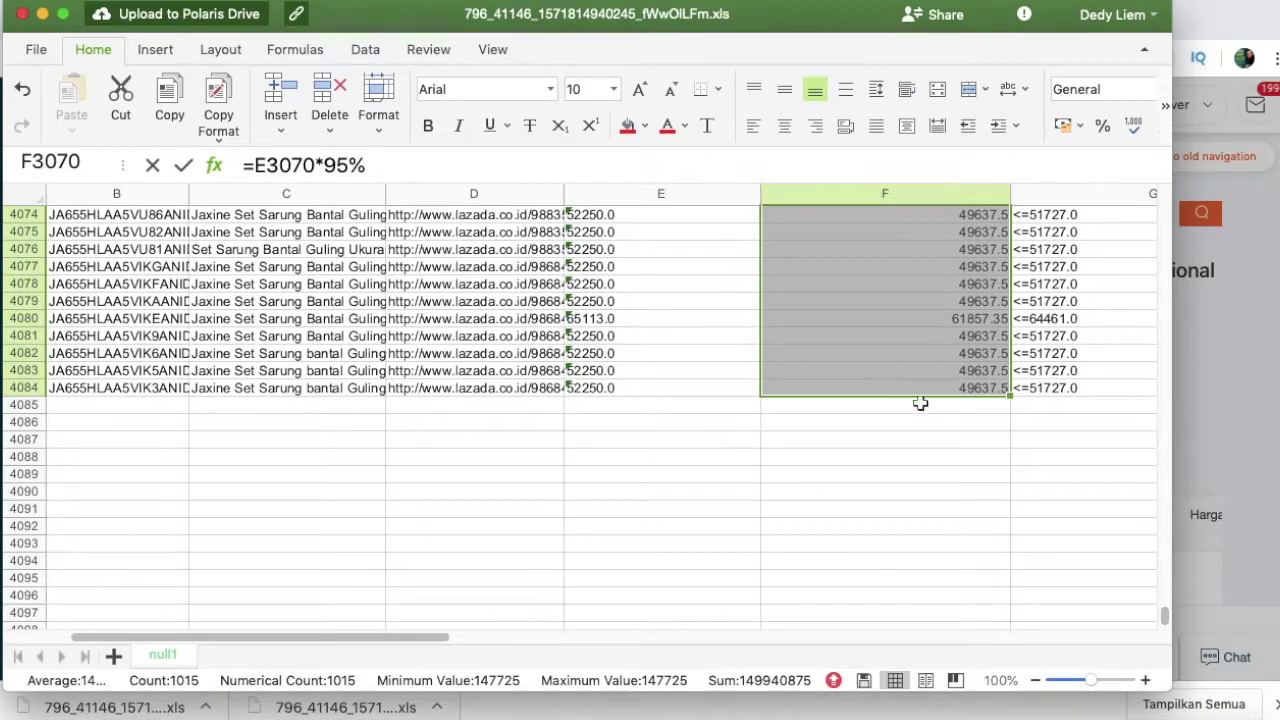
pyautogui.click(633, 388)
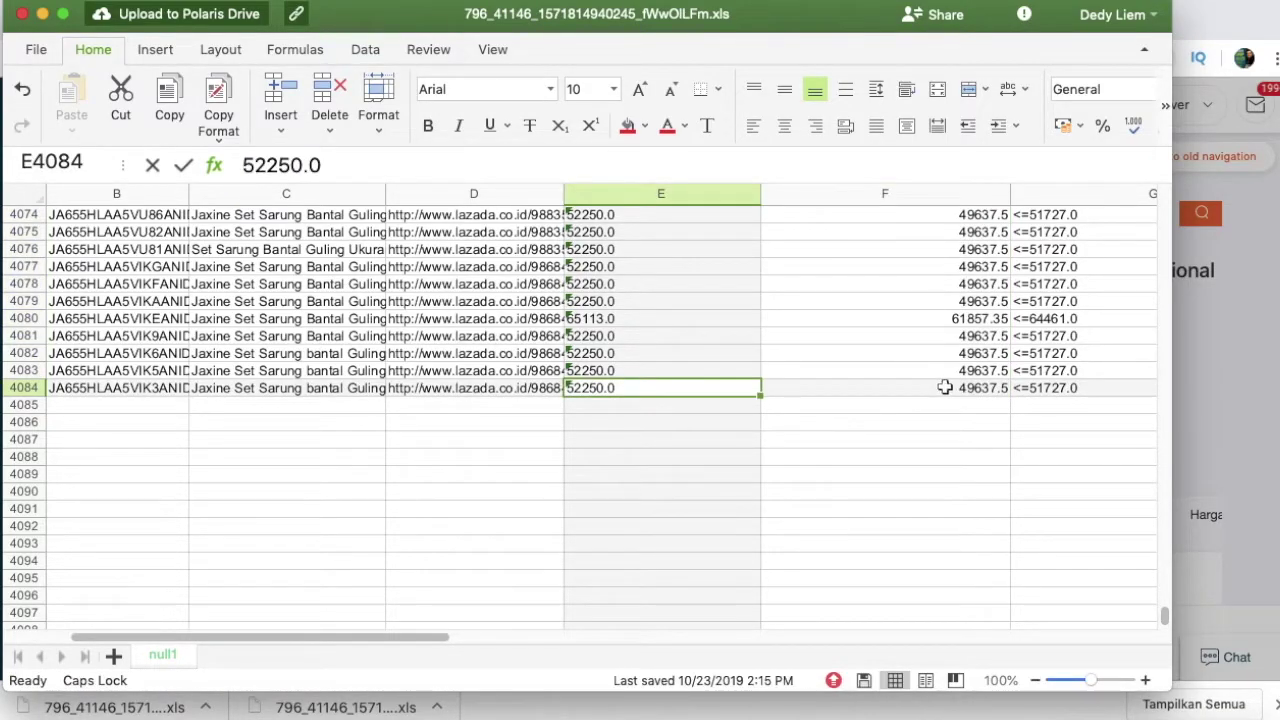
pyautogui.click(943, 386)
pyautogui.moveTo(1165, 615); pyautogui.dragTo(1166, 192)
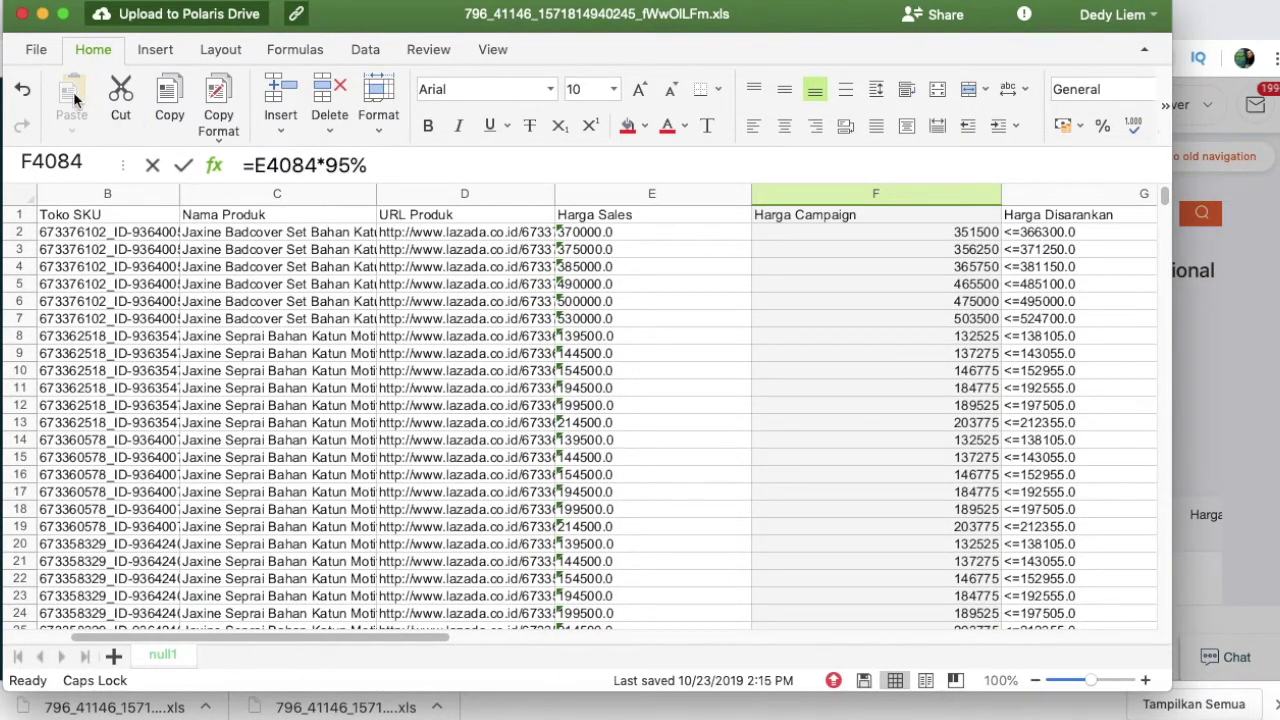
# Step: Save a copy of the workbook on the computer as HANDUK DAN SPREI in the iCloud Documents folder
pyautogui.click(35, 50)
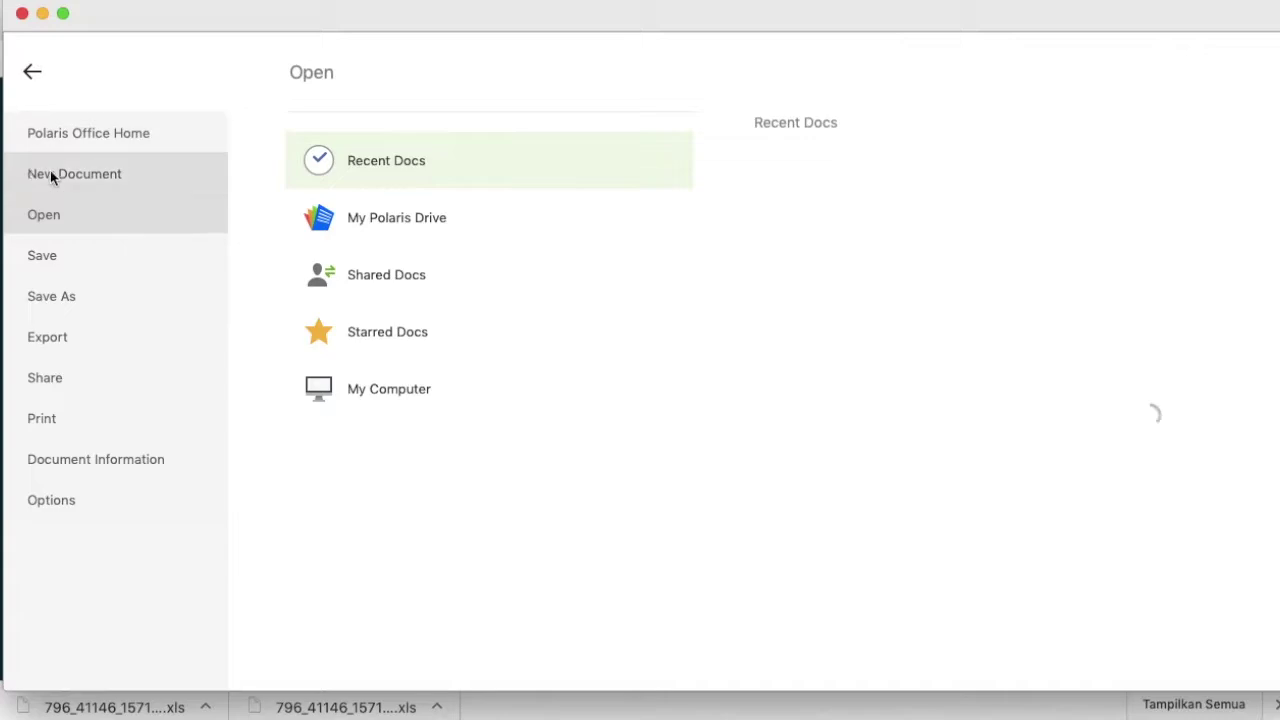
pyautogui.click(48, 300)
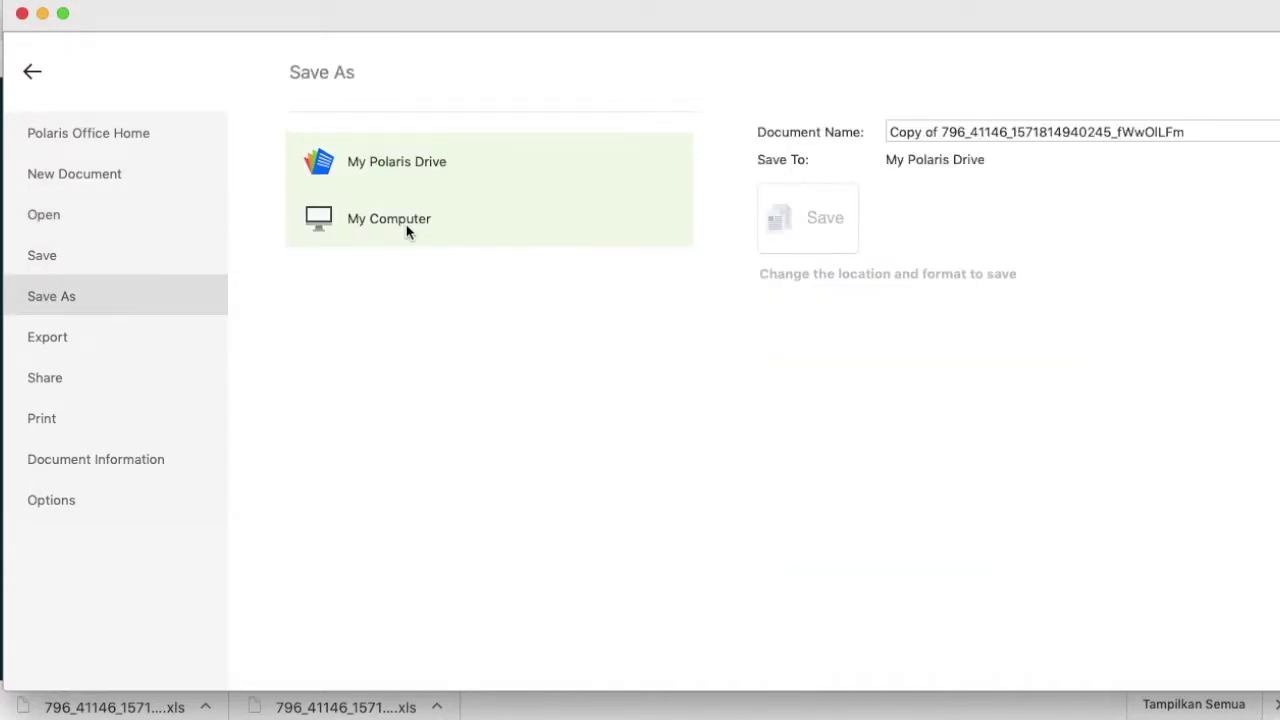
pyautogui.click(409, 231)
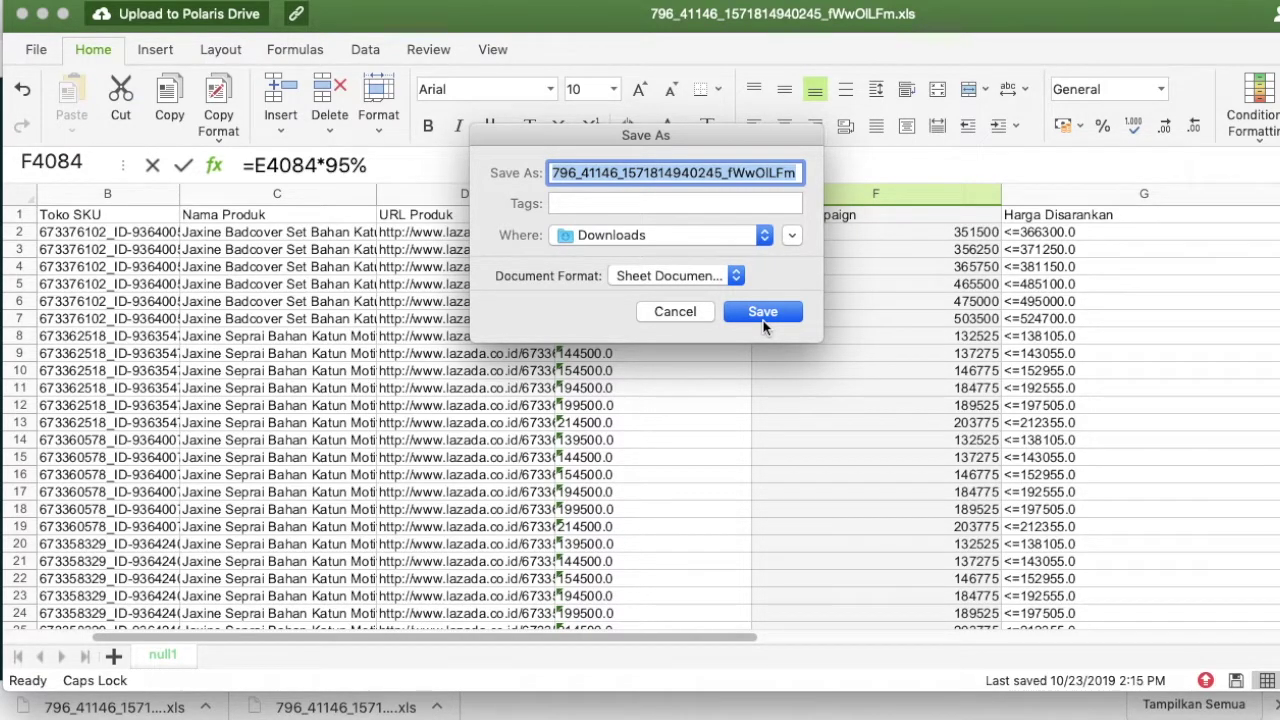
pyautogui.write('HANDUK DAN SPREI')
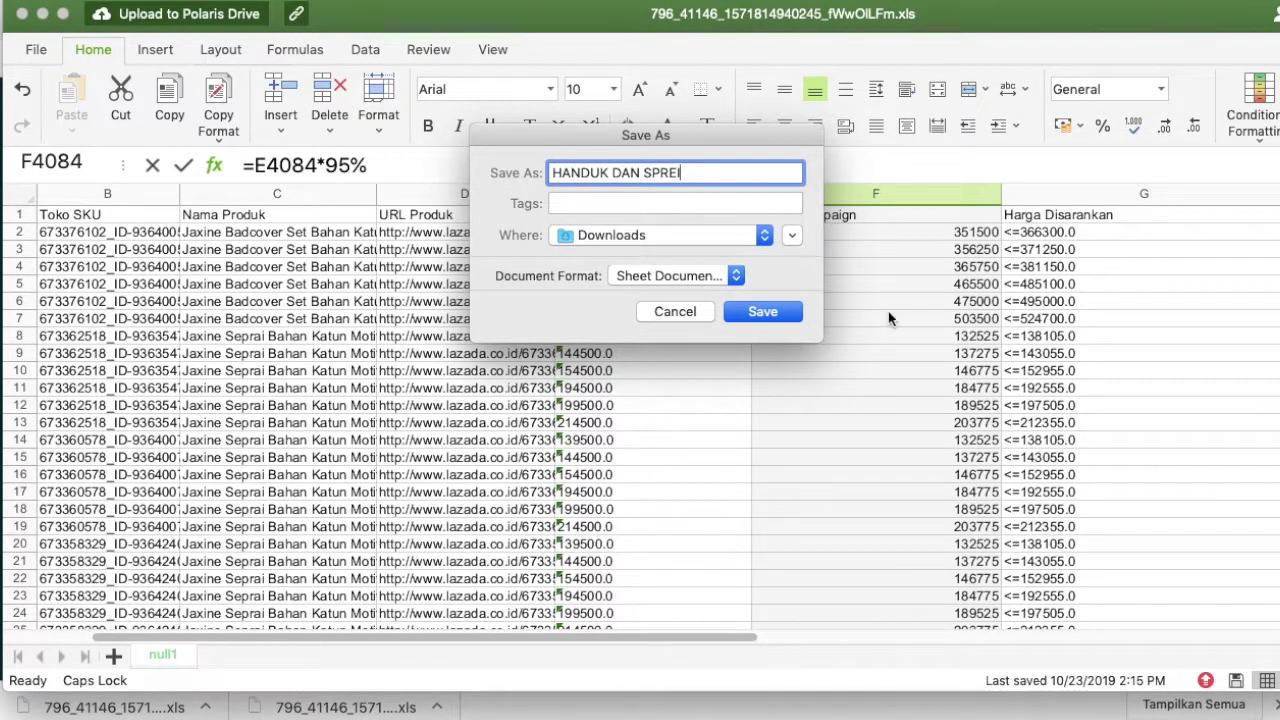
pyautogui.click(715, 234)
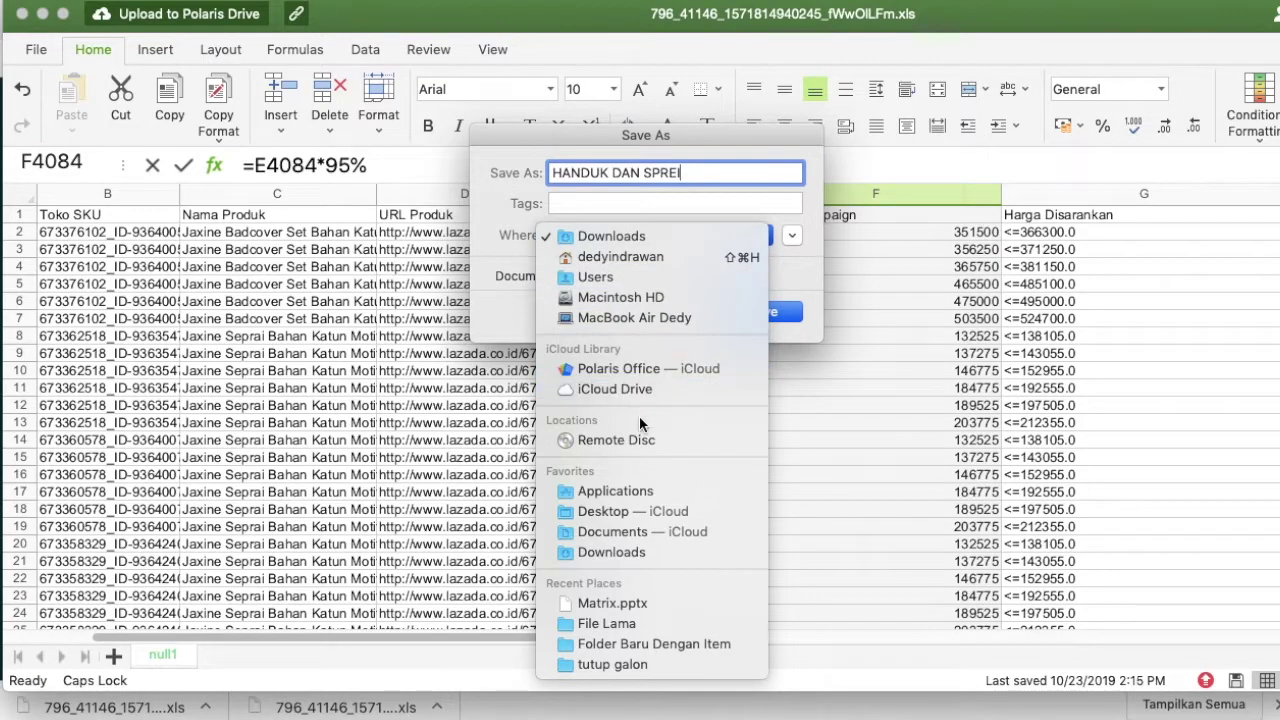
pyautogui.click(633, 532)
pyautogui.click(770, 315)
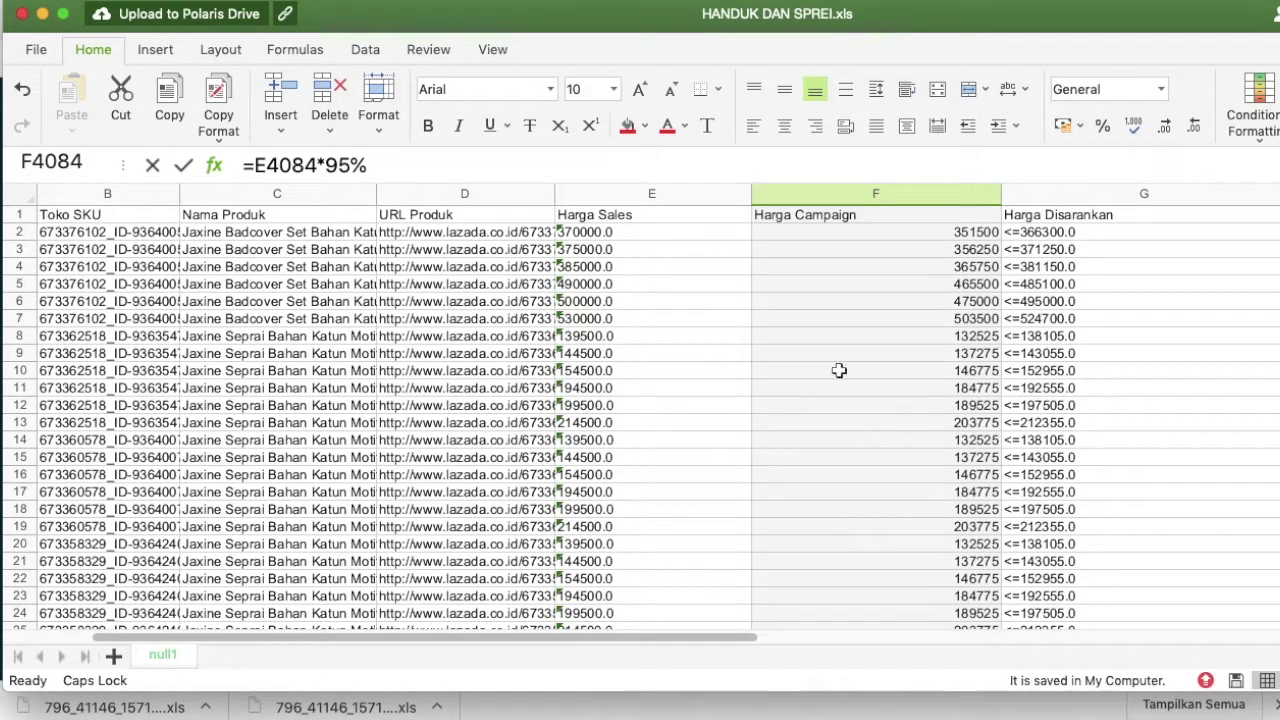
# Step: Close the workbook and the Finder window, and dismiss the Excel export list in Lazada Seller Center
pyautogui.click(22, 15)
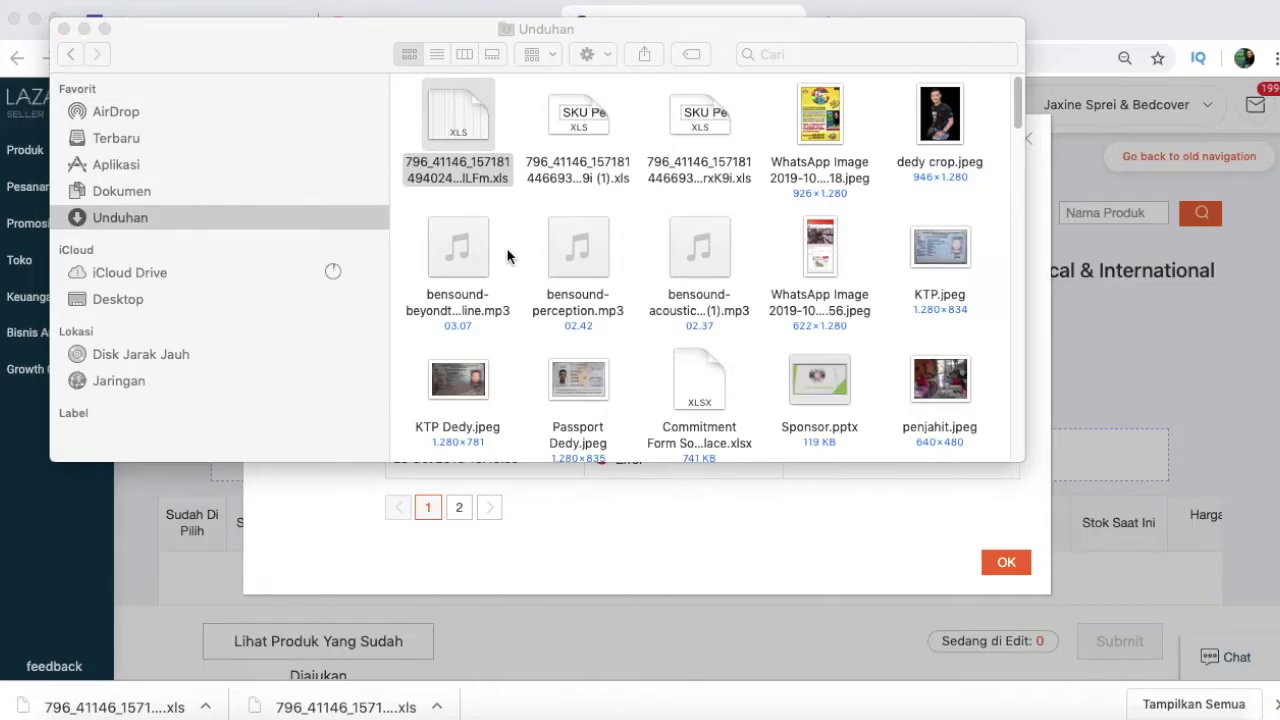
pyautogui.click(63, 29)
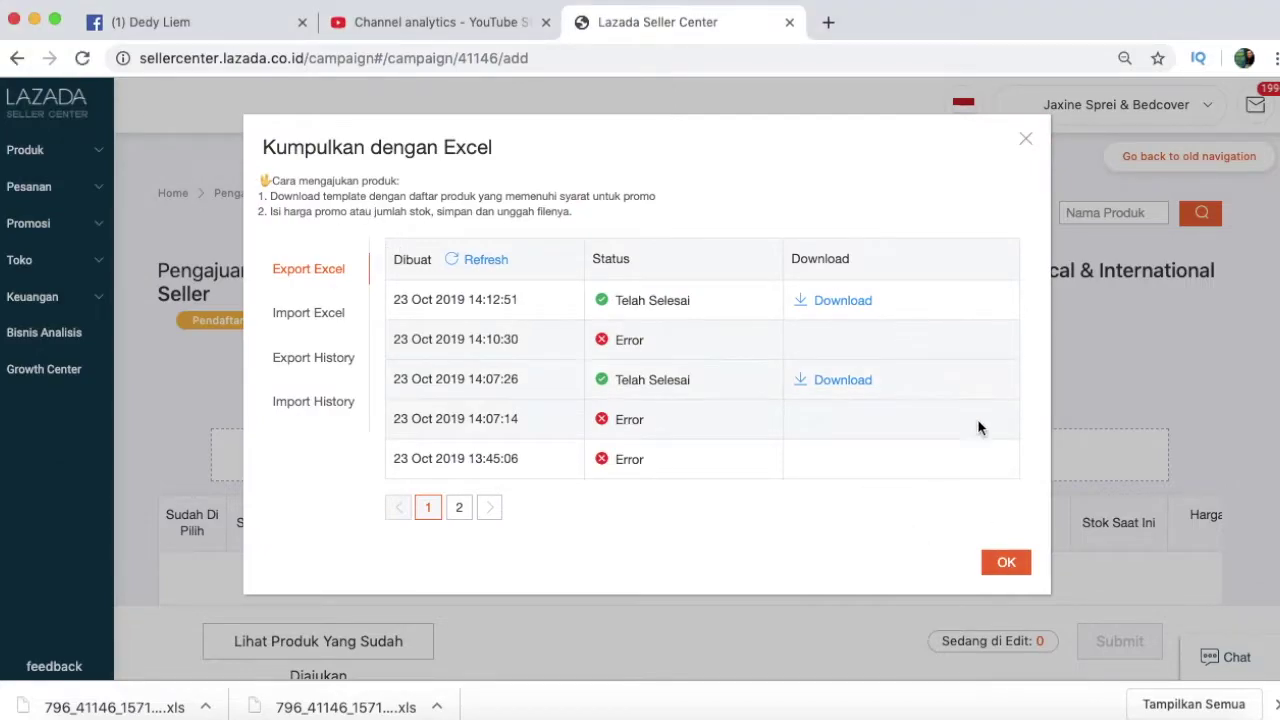
pyautogui.click(1005, 563)
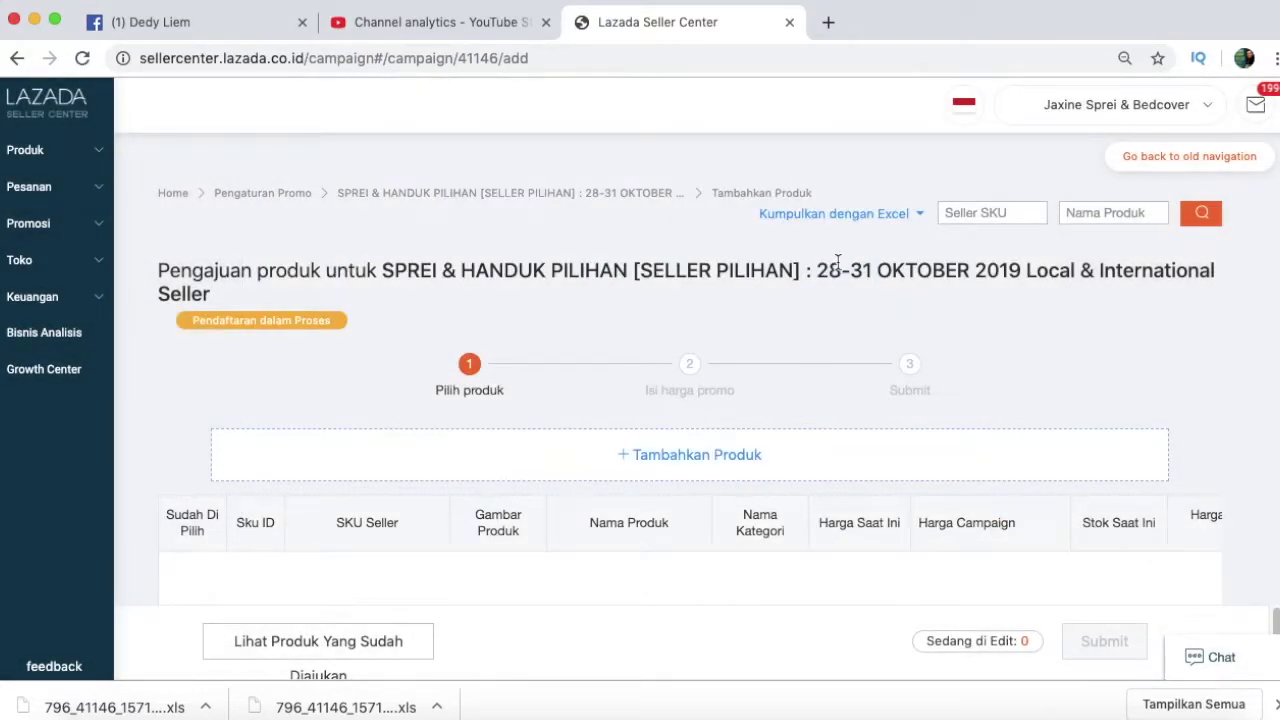
# Step: Import HANDUK DAN SPREI.xls from the iCloud Documents folder into the SPREI & HANDUK PILIHAN campaign submission and confirm the upload
pyautogui.click(850, 222)
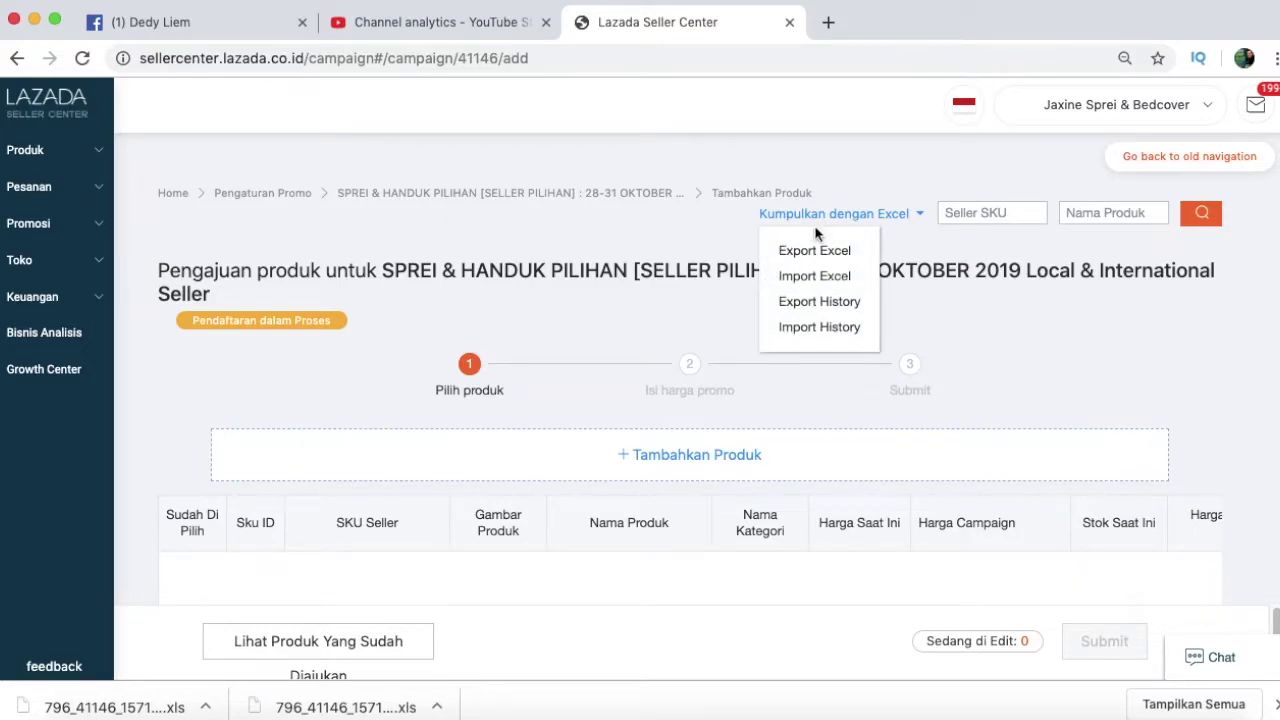
pyautogui.click(799, 280)
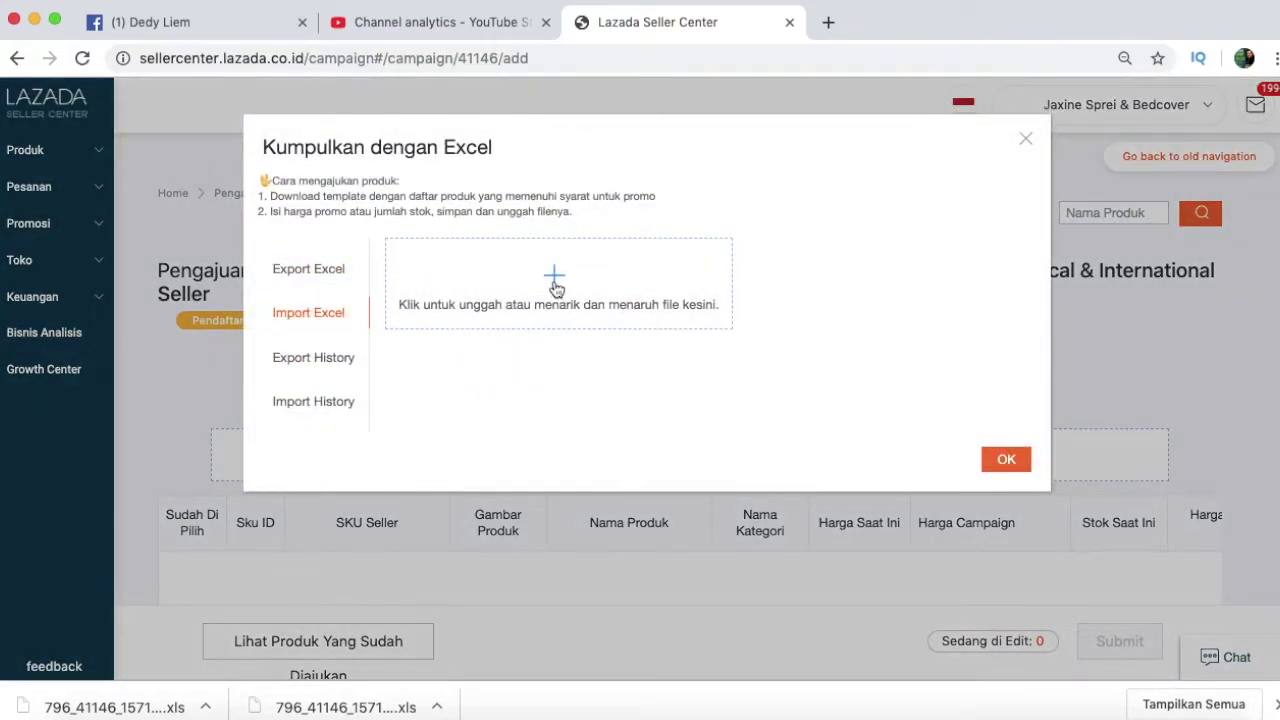
pyautogui.click(554, 285)
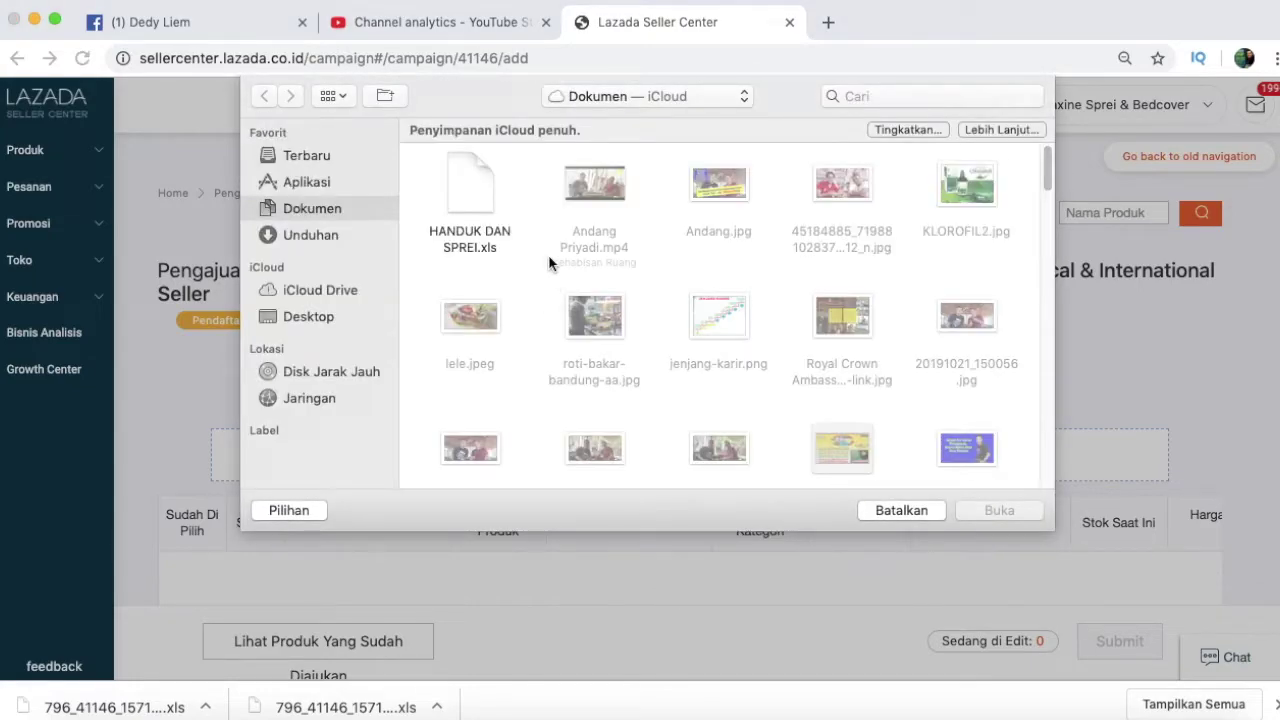
pyautogui.click(466, 197)
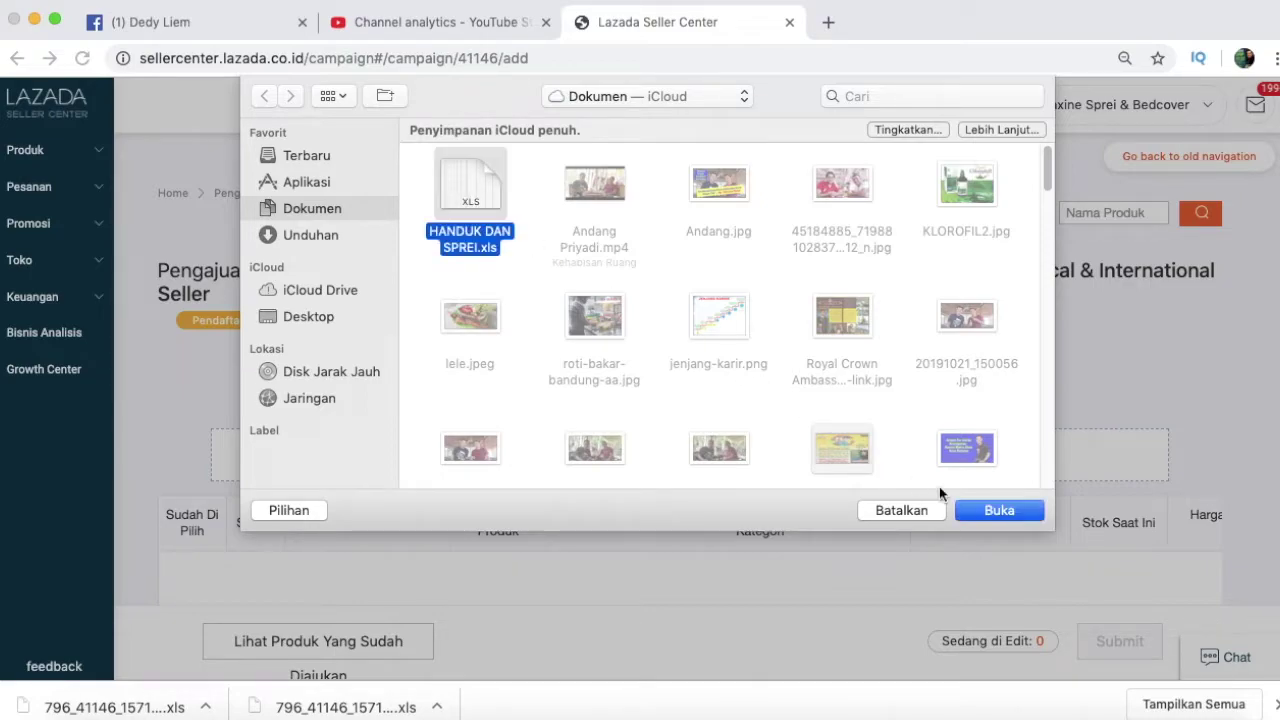
pyautogui.click(1004, 512)
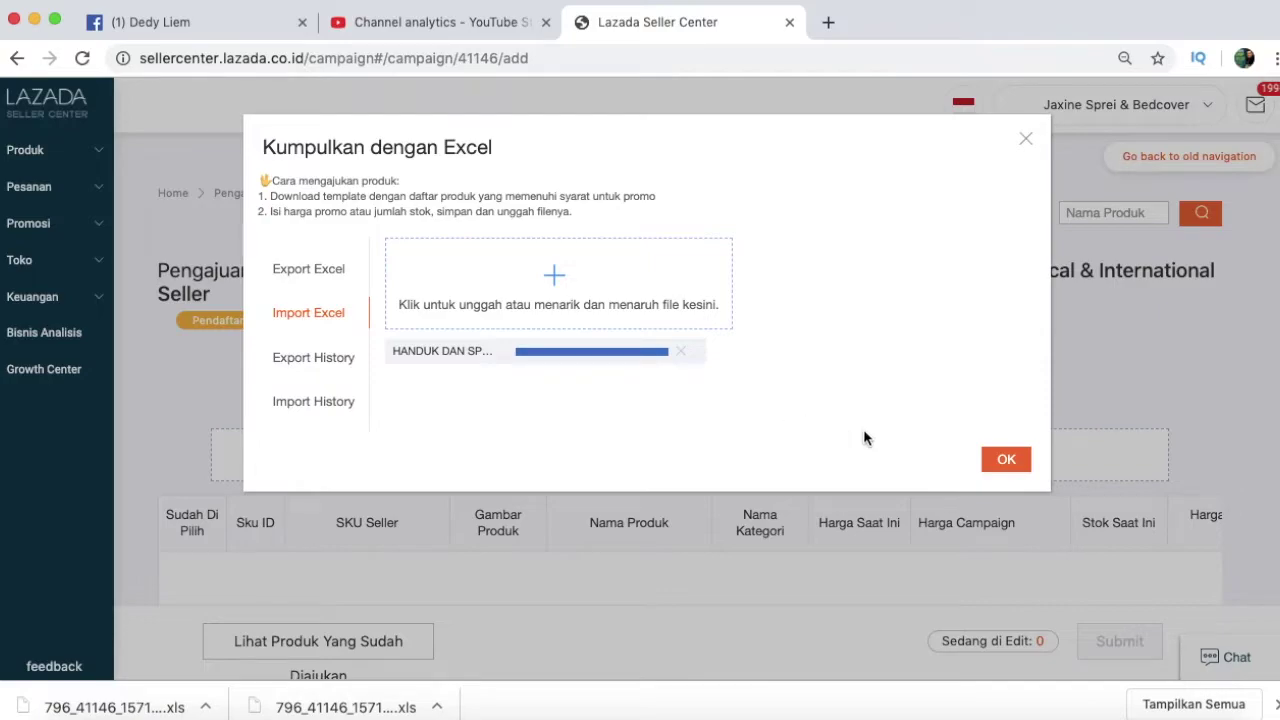
pyautogui.click(1005, 470)
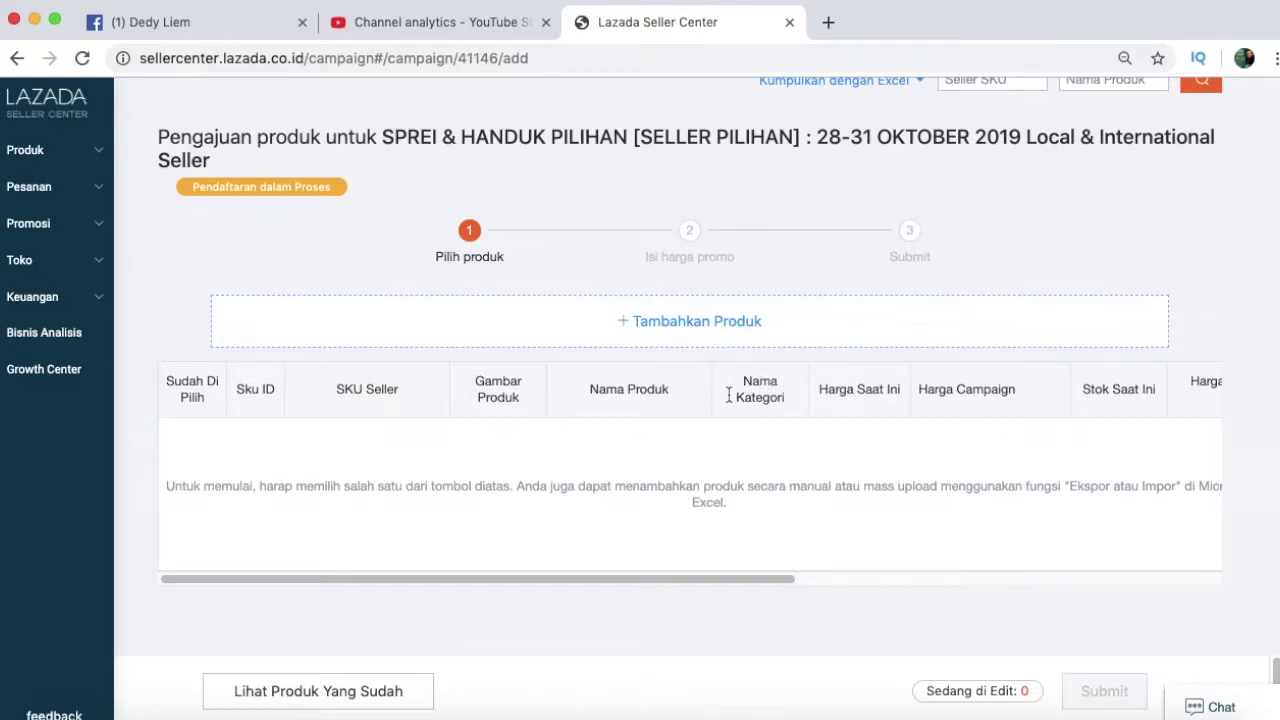
# Step: View the campaign's submitted products and compare the Seluruh Produk Pendaftaran and Menunggu Review lists to check the import's progress
pyautogui.click(282, 697)
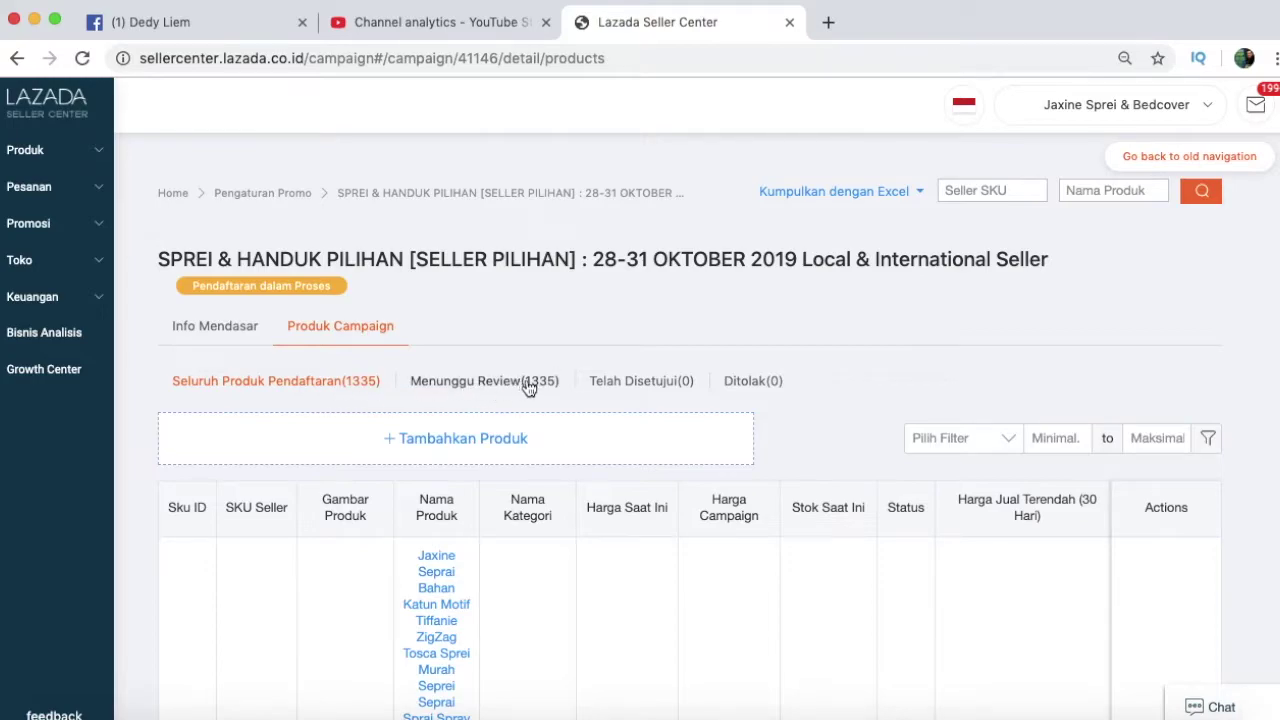
pyautogui.click(490, 385)
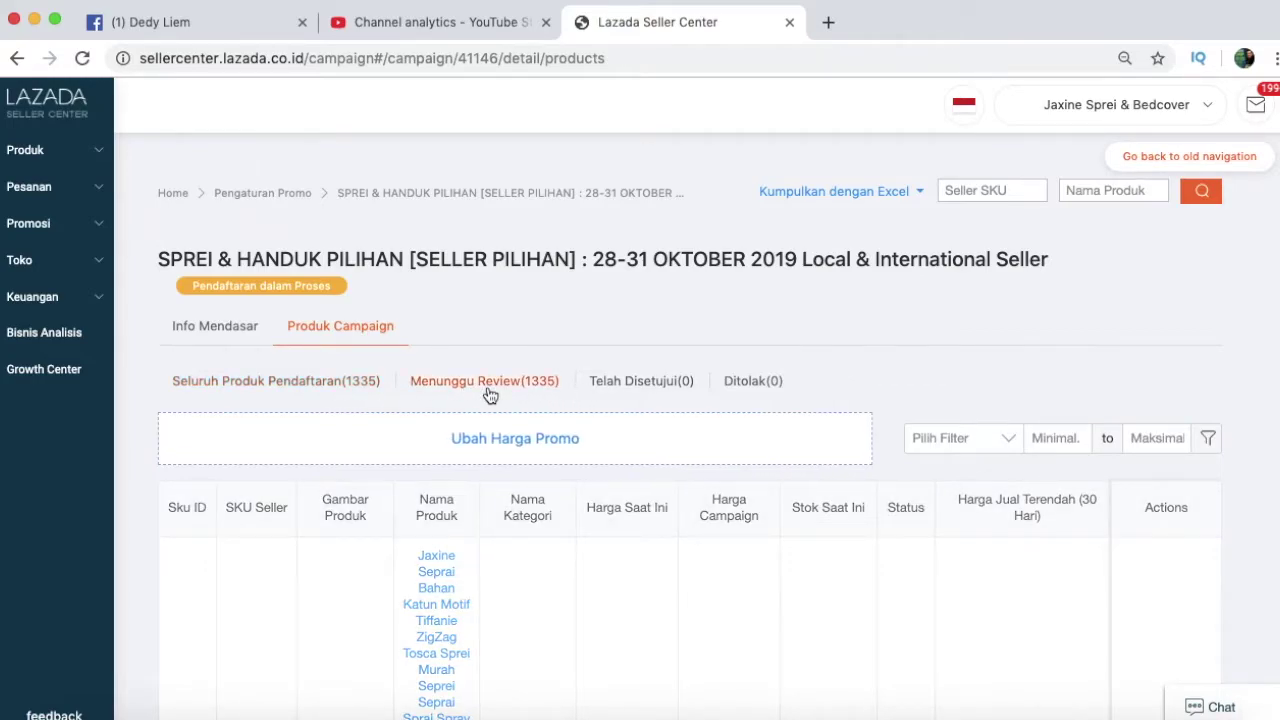
pyautogui.click(350, 384)
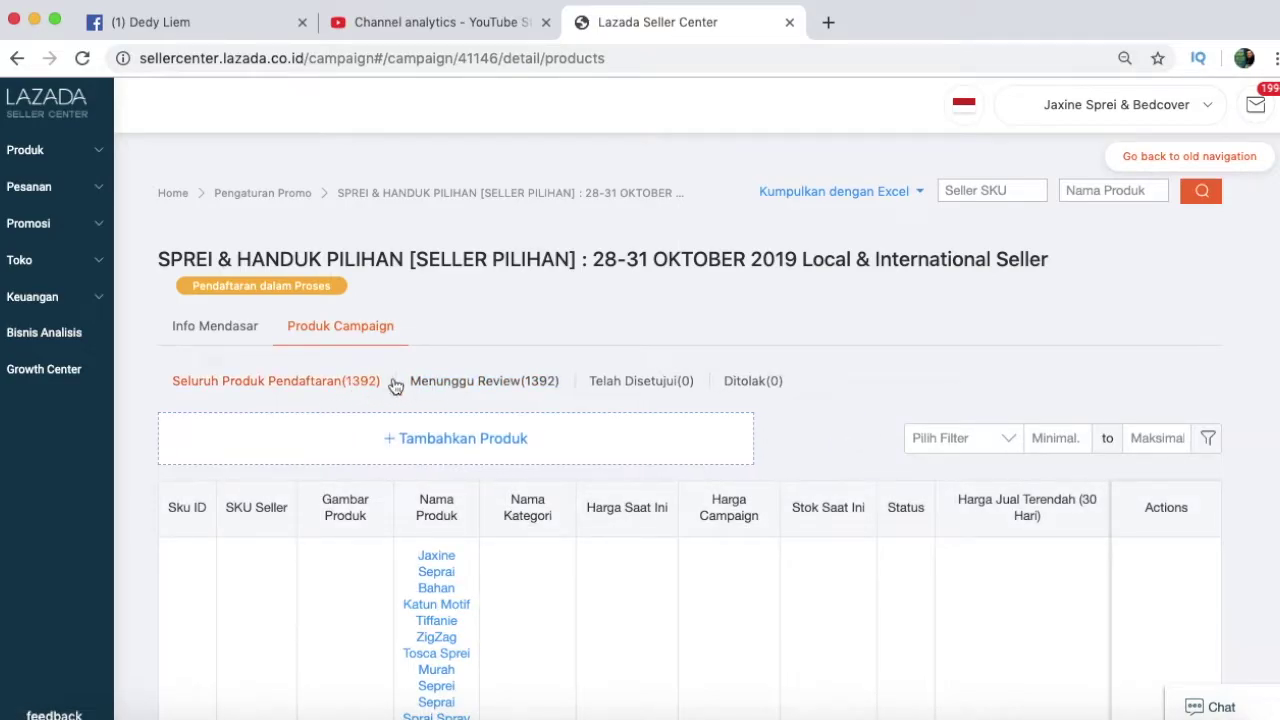
pyautogui.click(505, 390)
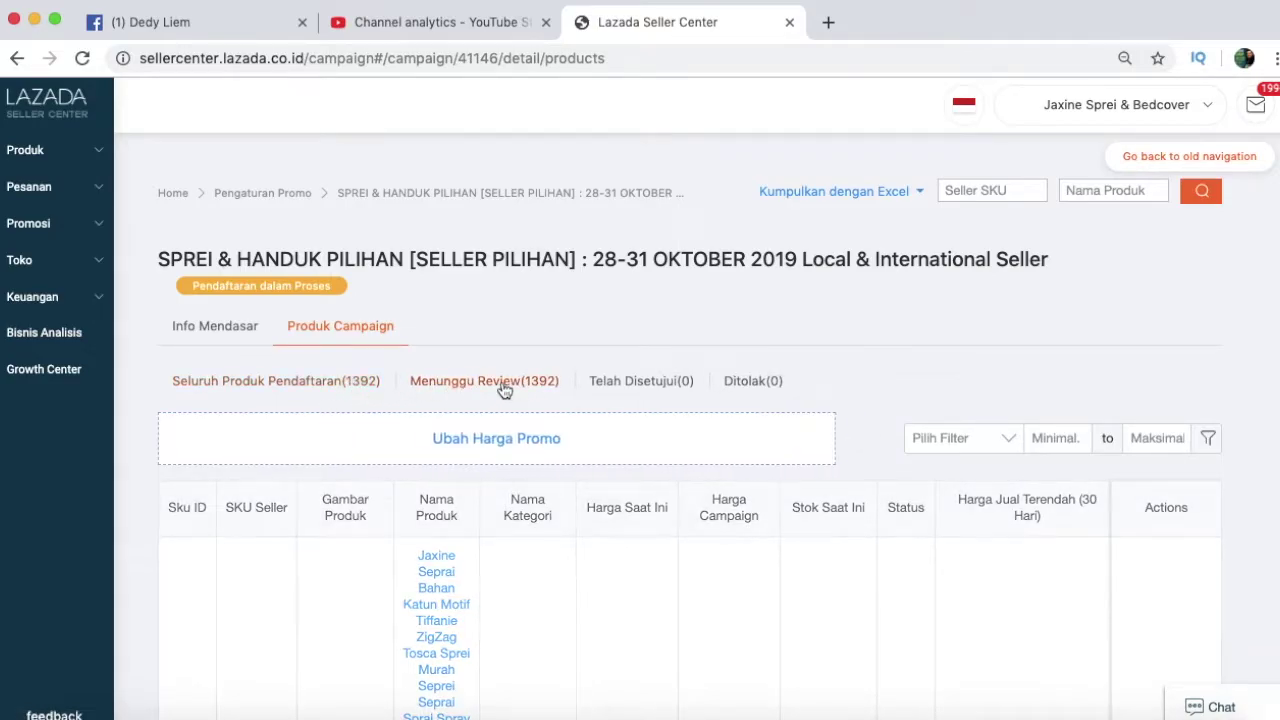
pyautogui.click(330, 390)
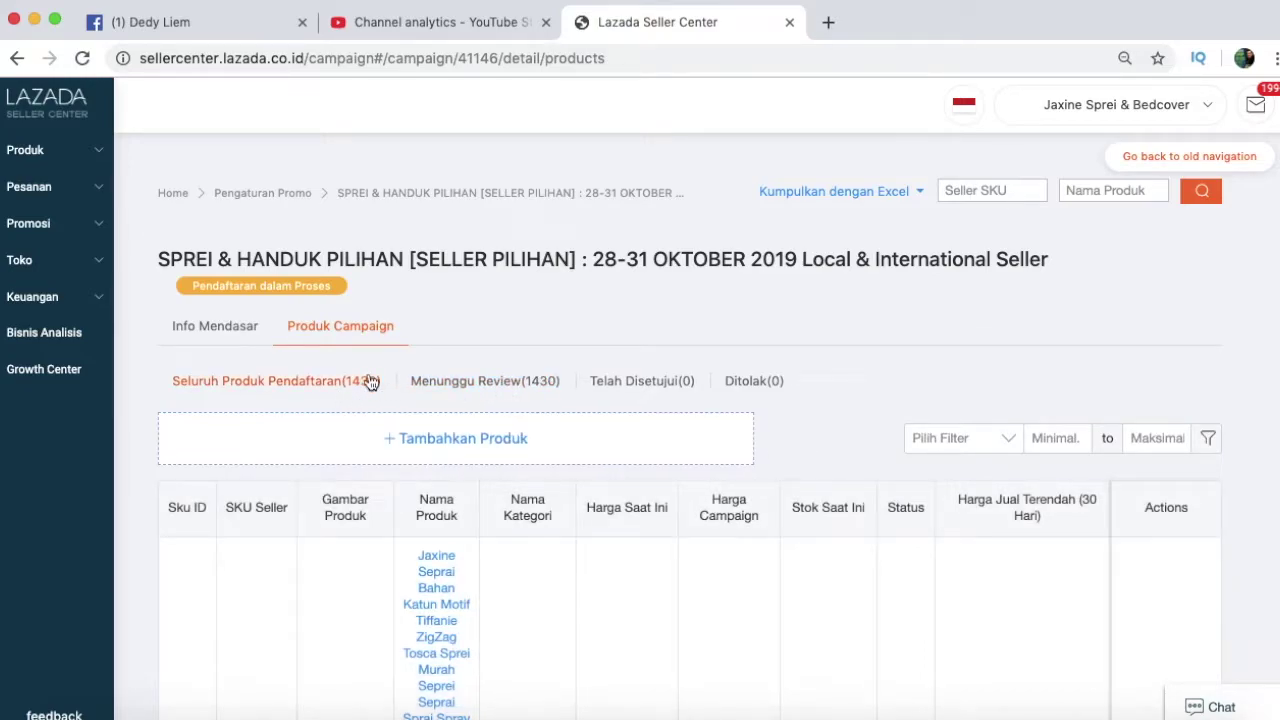